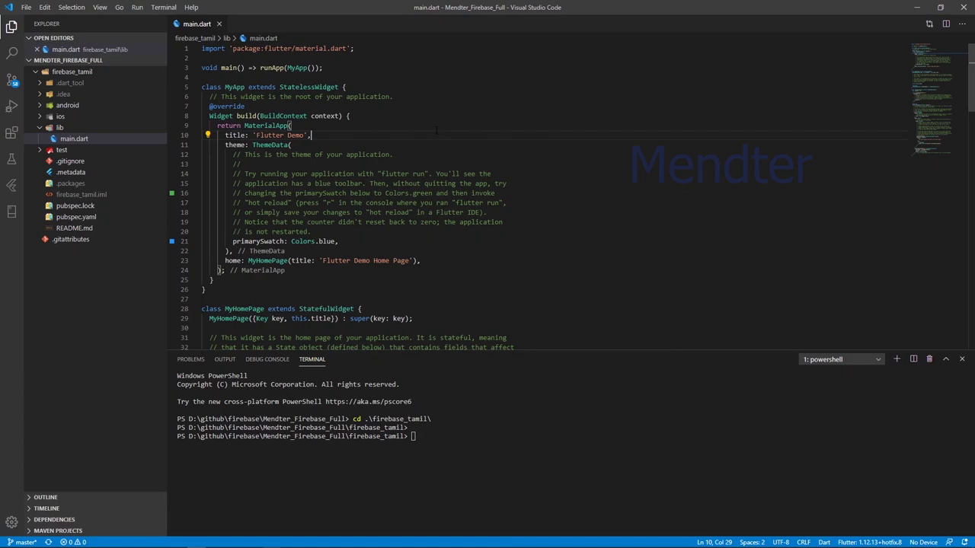
Recall the last command in the firebase_tamil terminal, then leave VS Code for the browser.
key("Up")
key("alt+Tab")
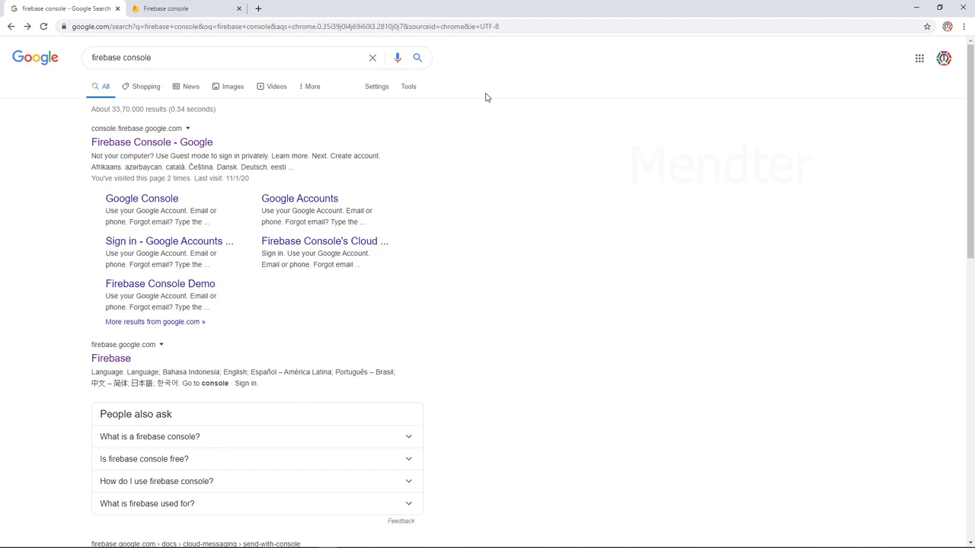
Go from the 'firebase console' search results to the already open Firebase console tab.
left_click(191, 54)
triple_click(191, 57)
left_click(191, 62)
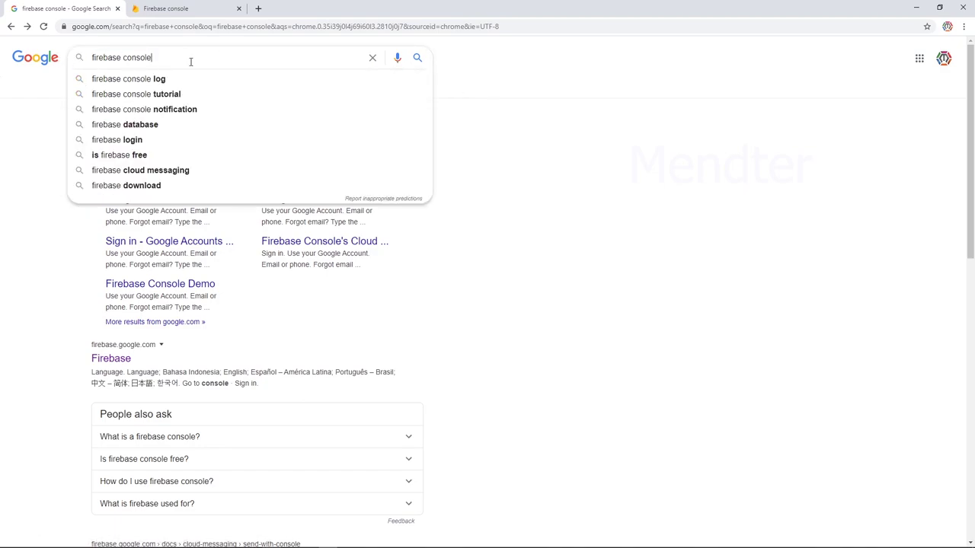
left_click(449, 156)
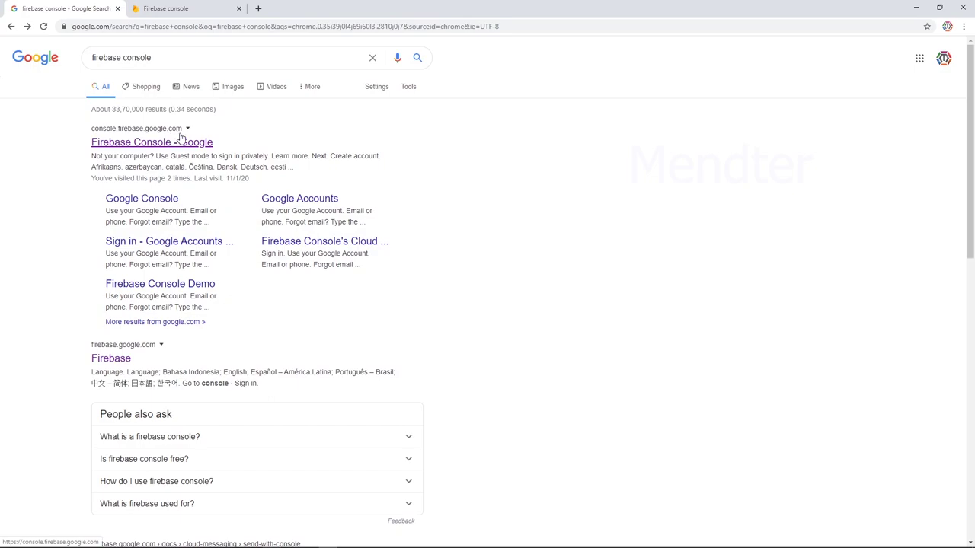
left_click(175, 15)
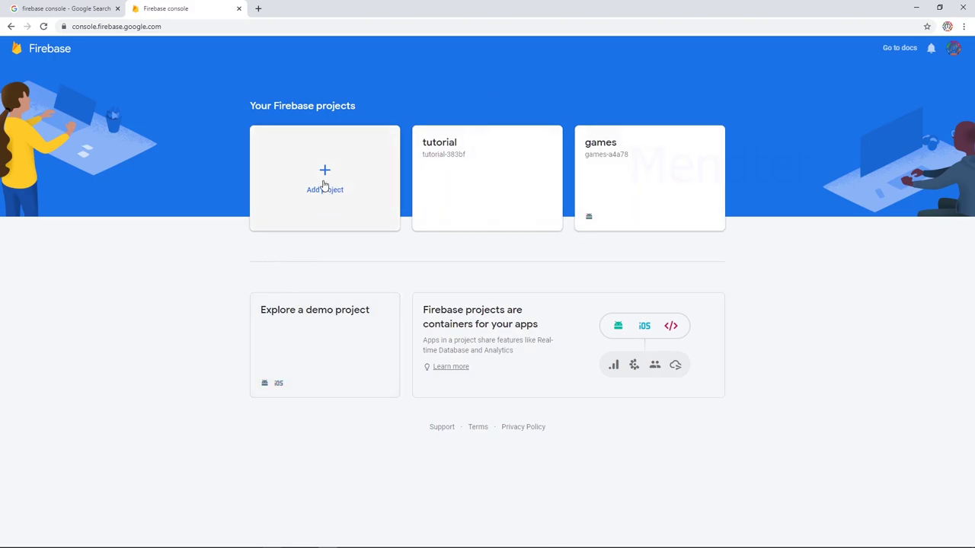
Start a new Firebase project and name it mendterfirebase.
left_click(325, 186)
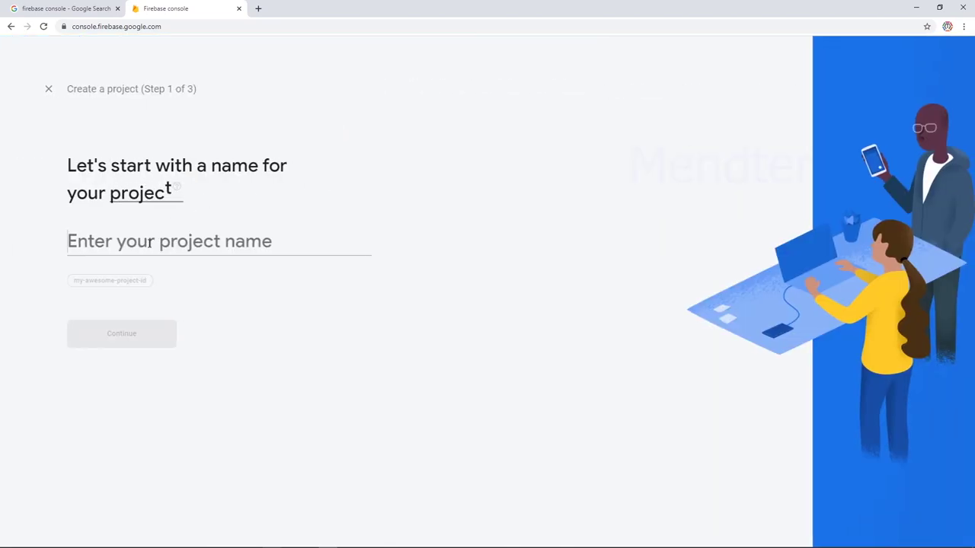
type("flutter")
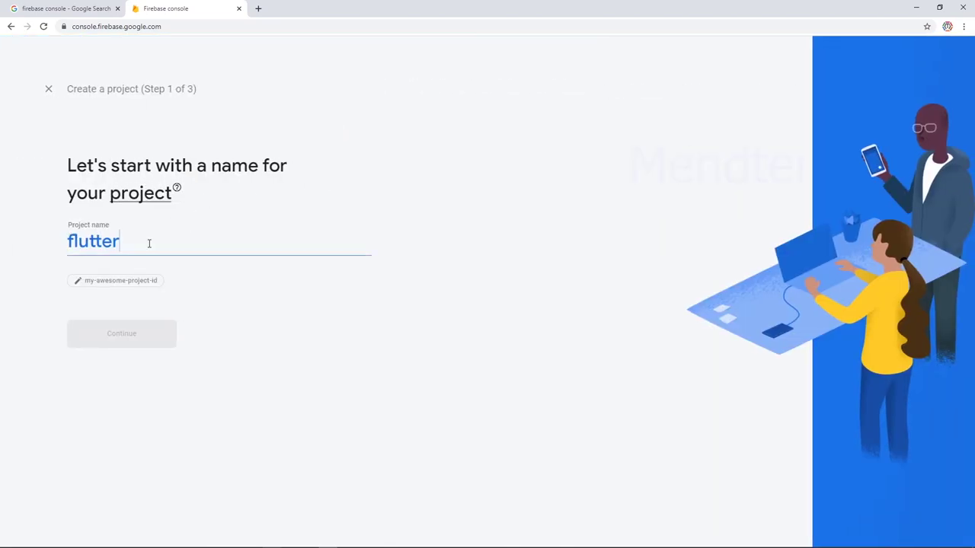
key("BackSpace")
key("BackSpace")
key("BackSpace")
key("BackSpace")
key("BackSpace")
key("BackSpace")
key("BackSpace")
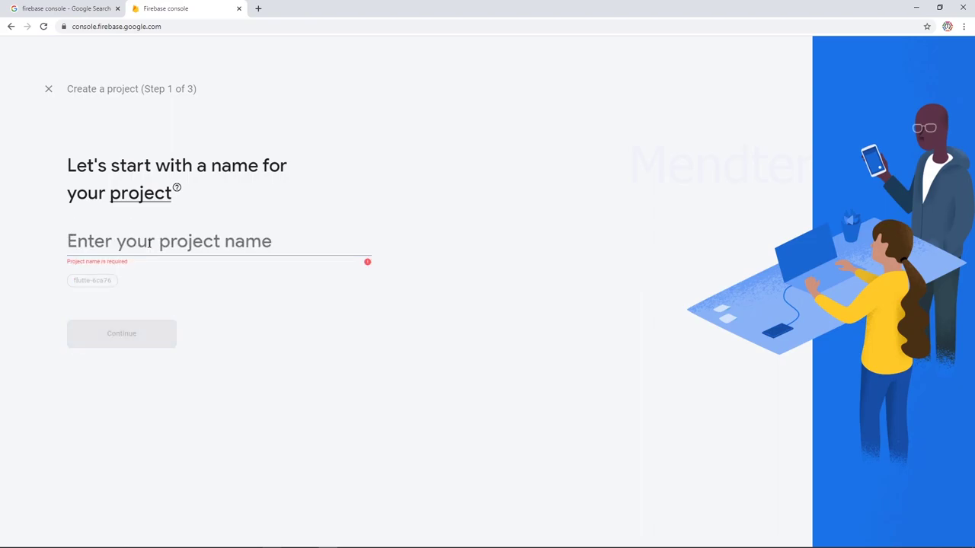
type("mendte")
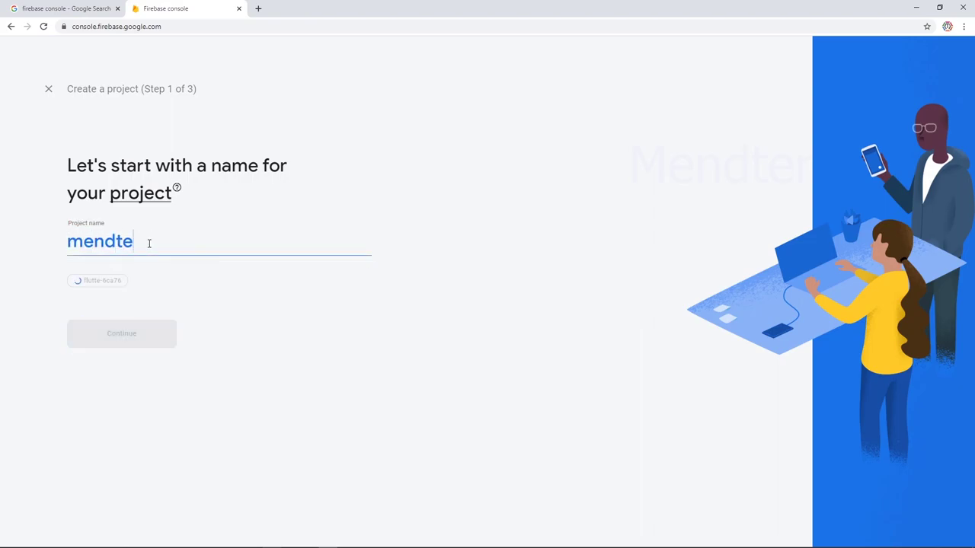
type("r_firebase")
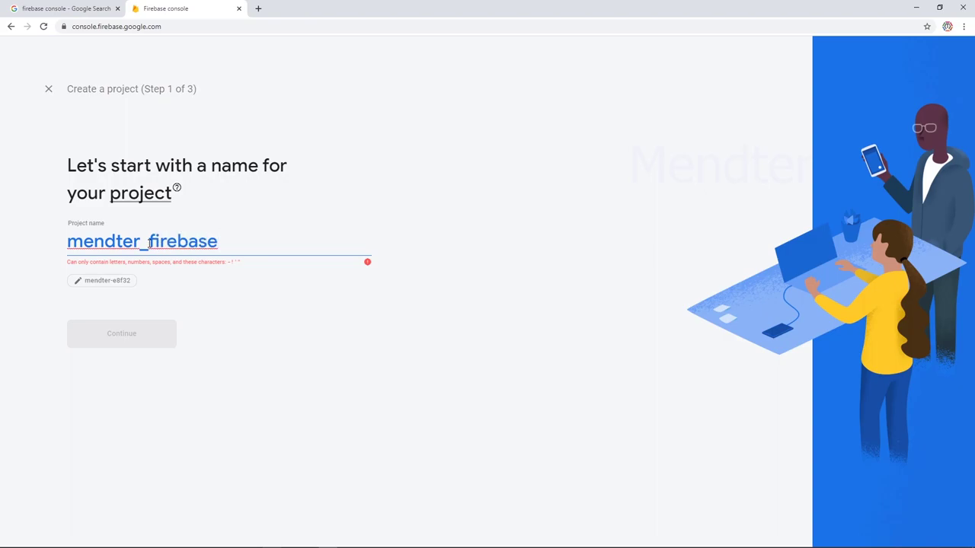
key("Left")
key("Left")
key("Left")
key("Left")
key("Left")
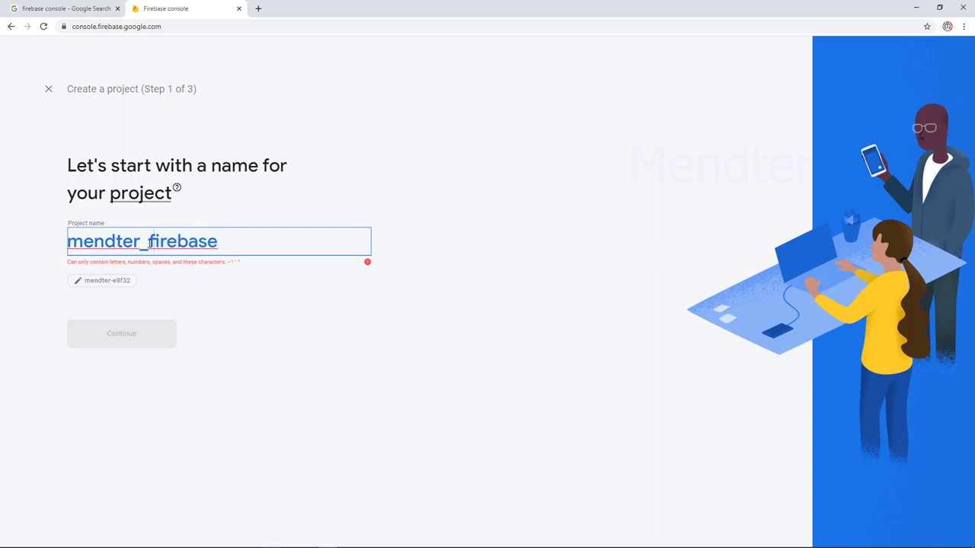
key("BackSpace")
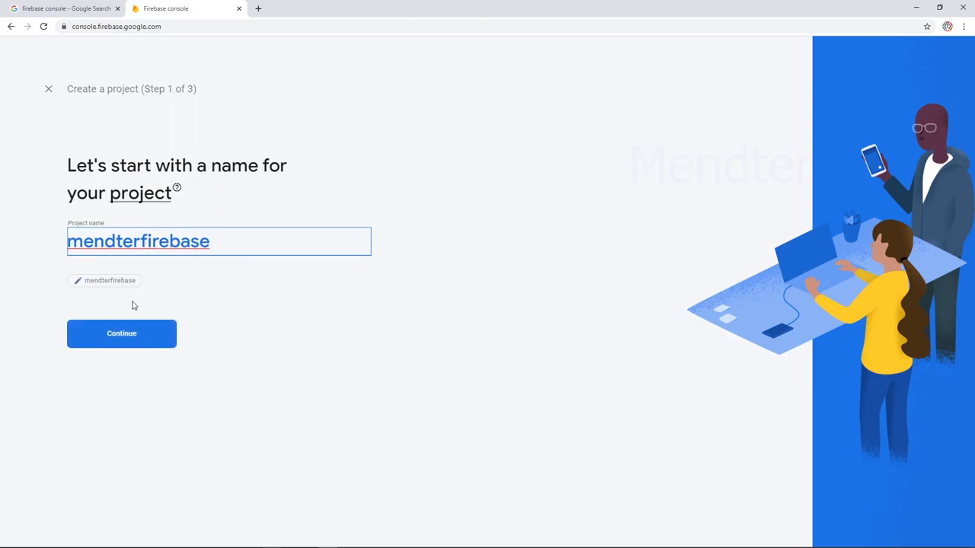
Keep Google Analytics enabled and advance to the analytics configuration step.
left_click(122, 334)
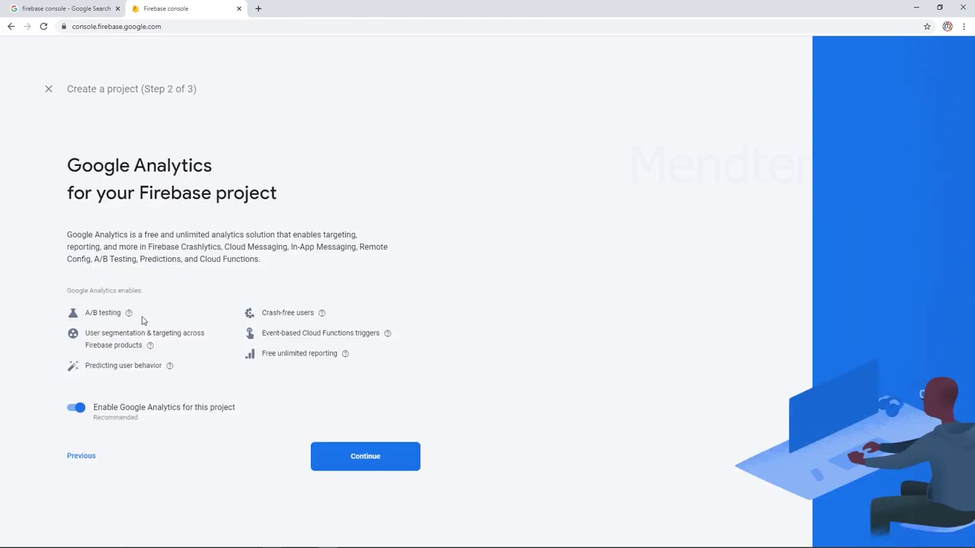
left_click_drag(144, 316, 328, 308)
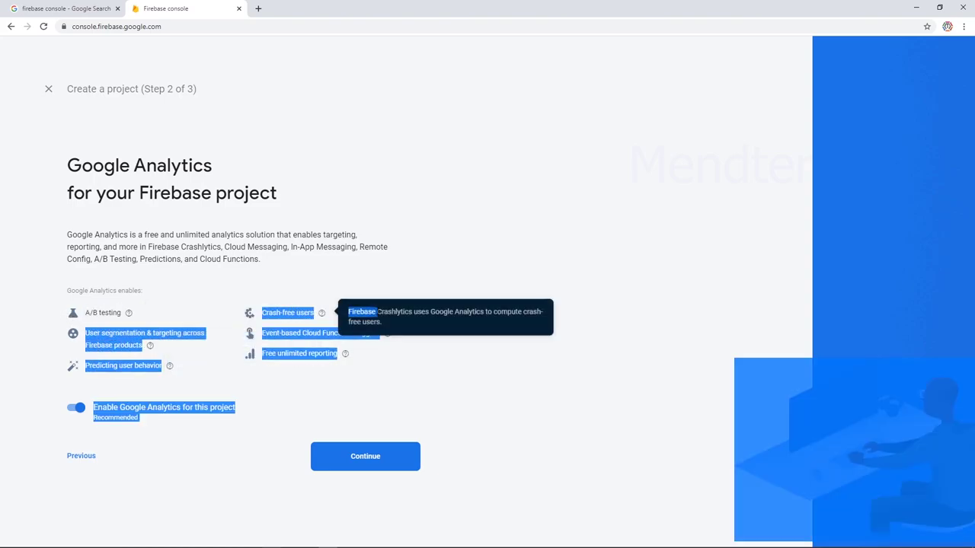
left_click(387, 285)
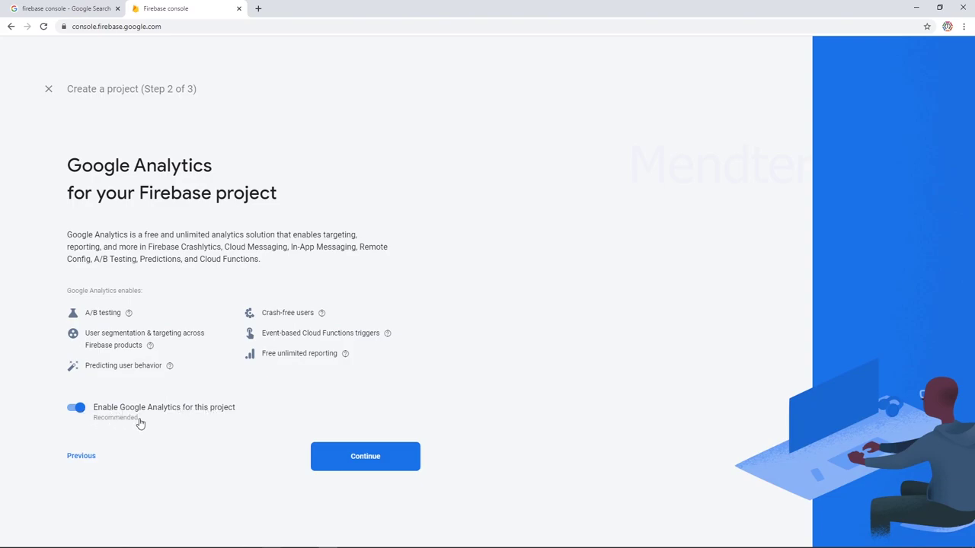
left_click(350, 457)
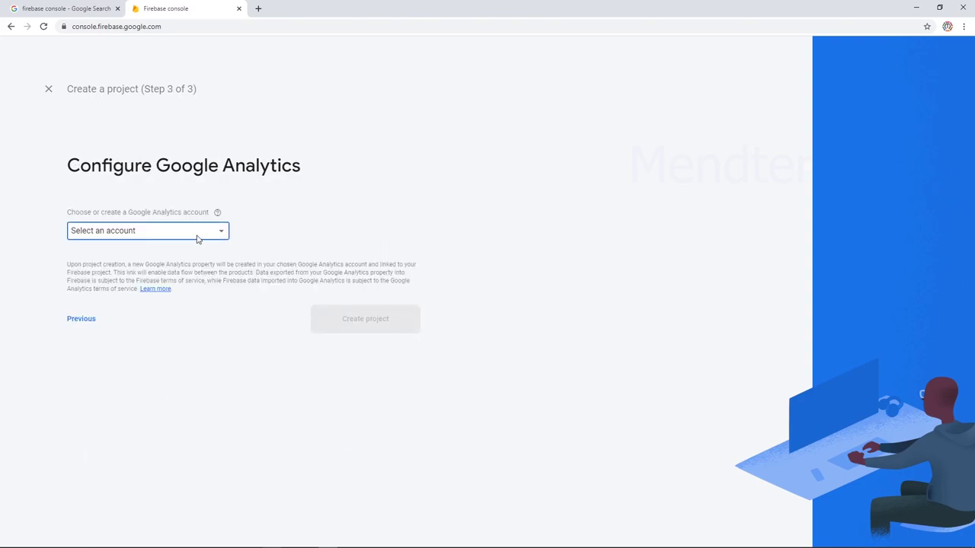
Link the existing Google Analytics account and create the mendterfirebase project.
left_click(196, 240)
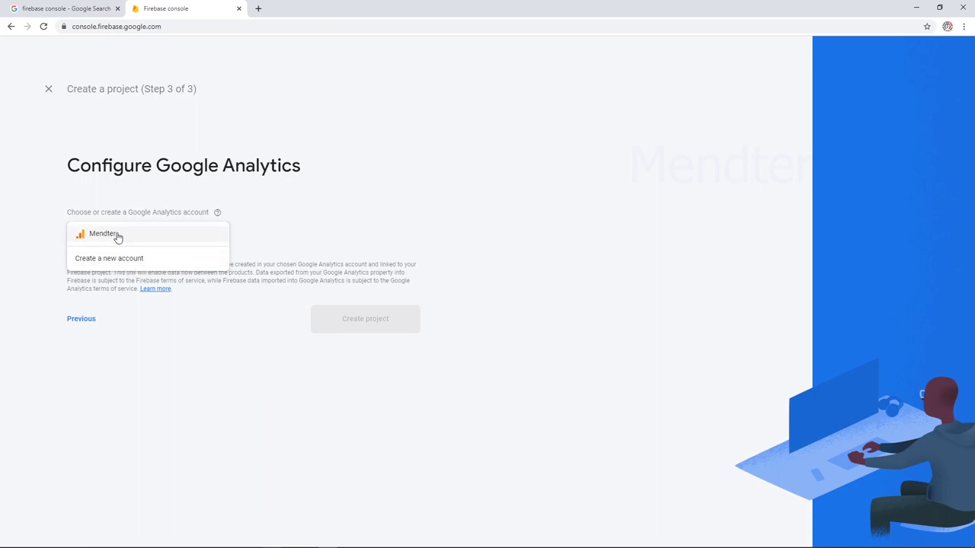
left_click(118, 237)
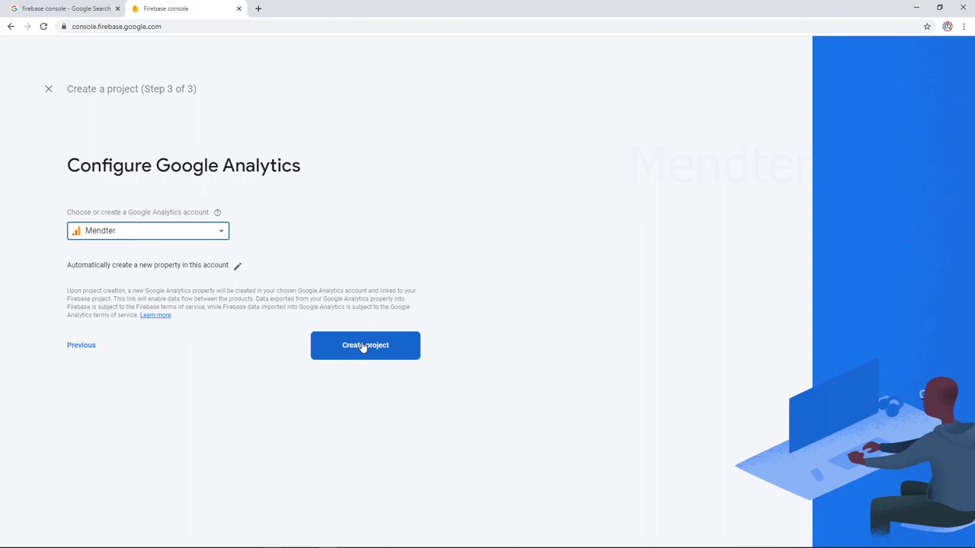
left_click(363, 347)
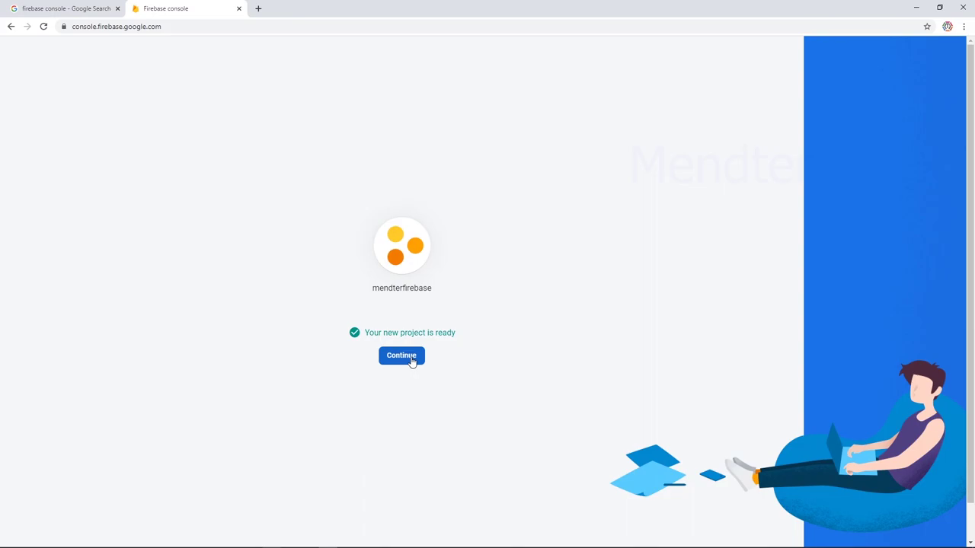
left_click(410, 358)
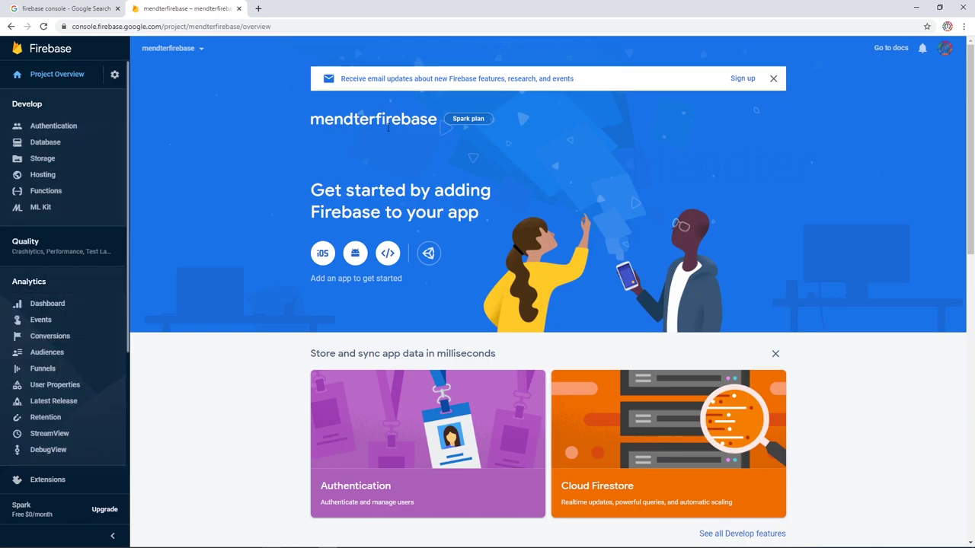
left_click_drag(316, 123, 377, 119)
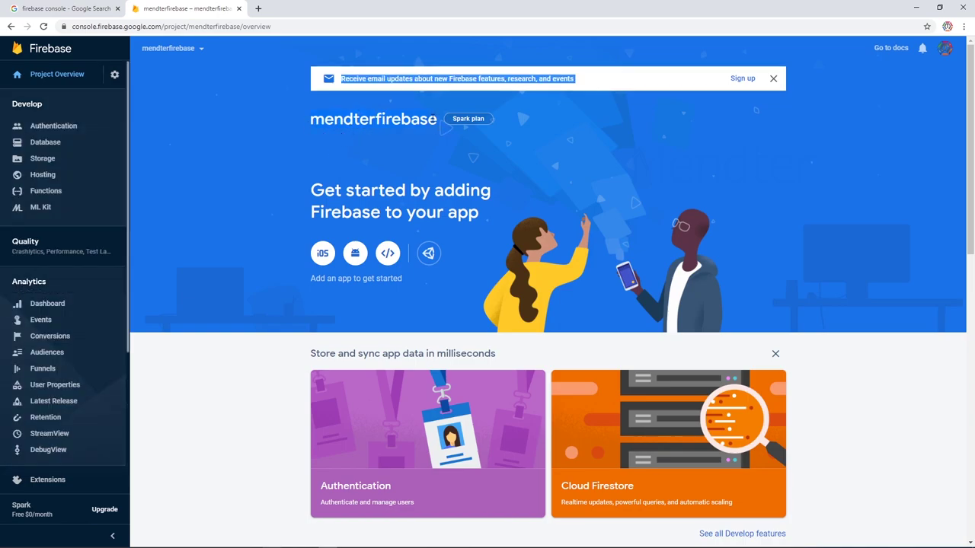
left_click(363, 139)
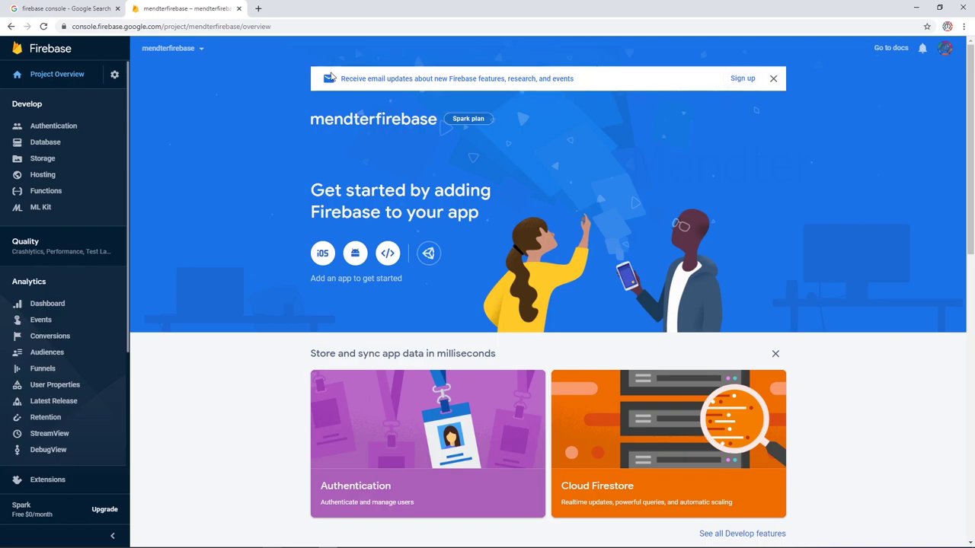
scroll(439, 378, "down", 3)
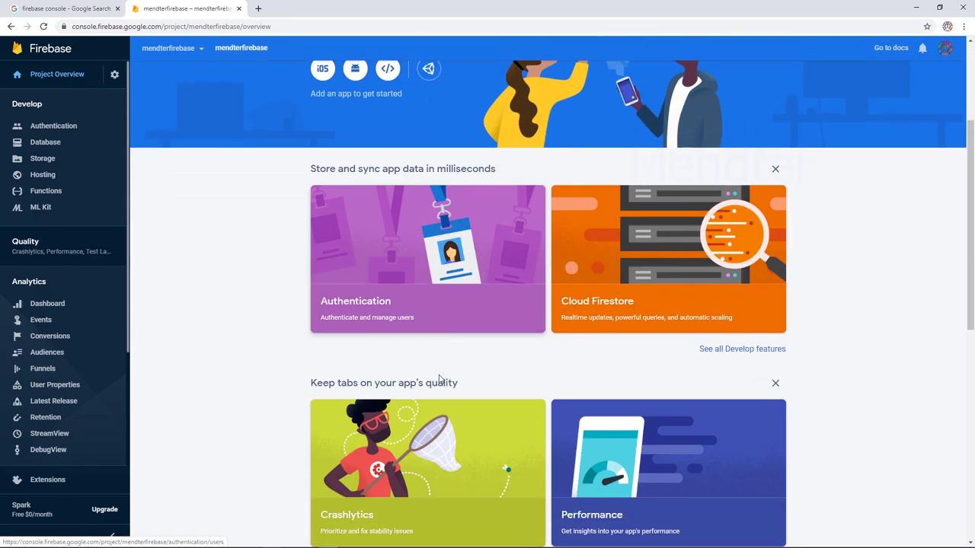
scroll(439, 379, "down", 1)
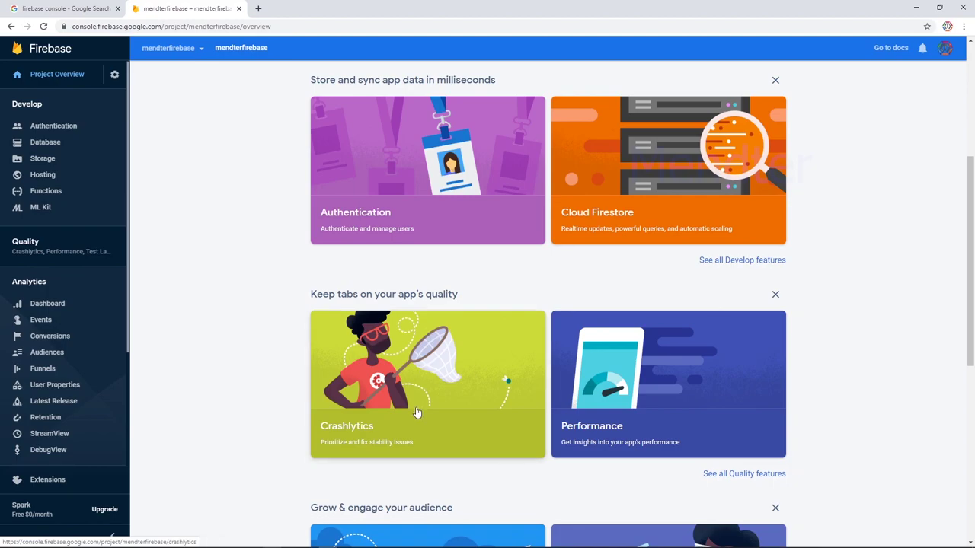
scroll(417, 412, "down", 2)
scroll(353, 482, "down", 2)
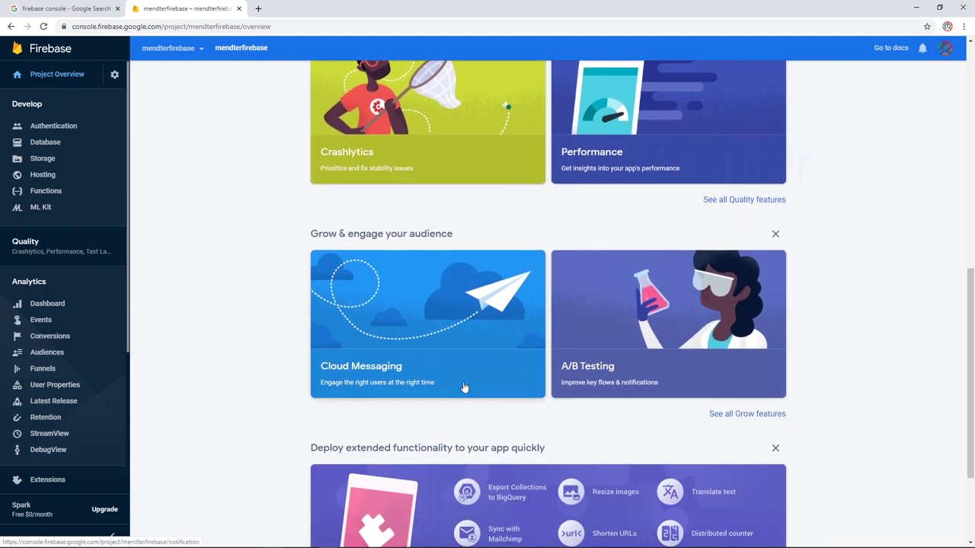
scroll(463, 388, "down", 2)
scroll(463, 388, "up", 10)
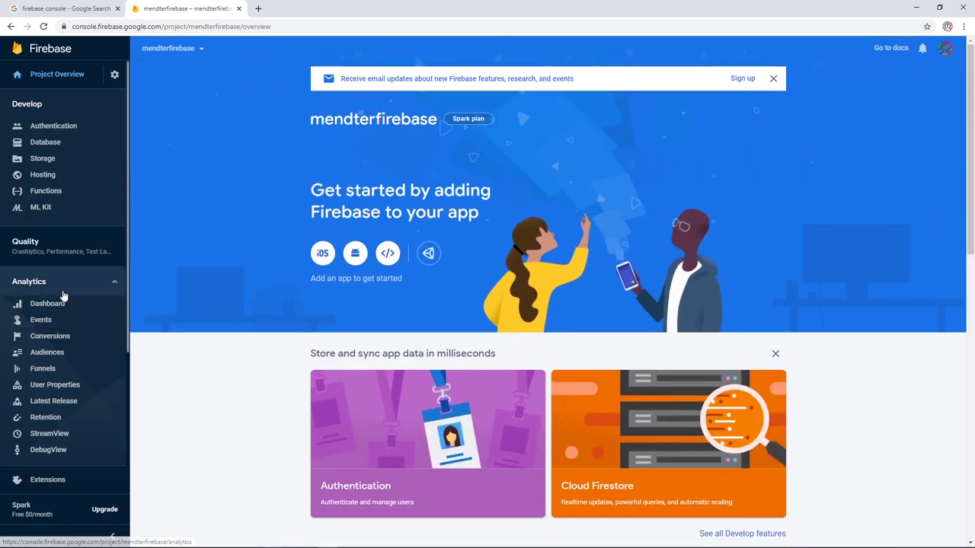
scroll(54, 259, "down", 2)
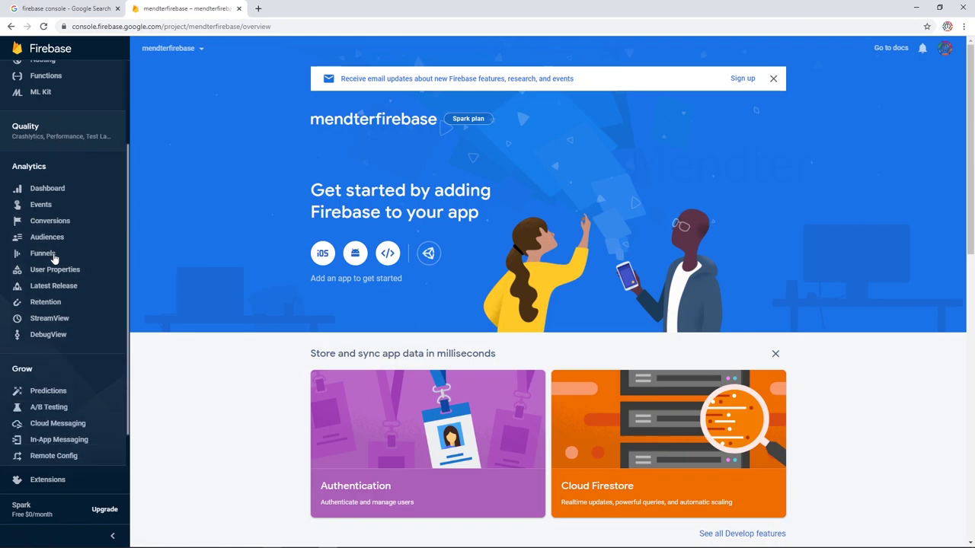
scroll(54, 259, "down", 3)
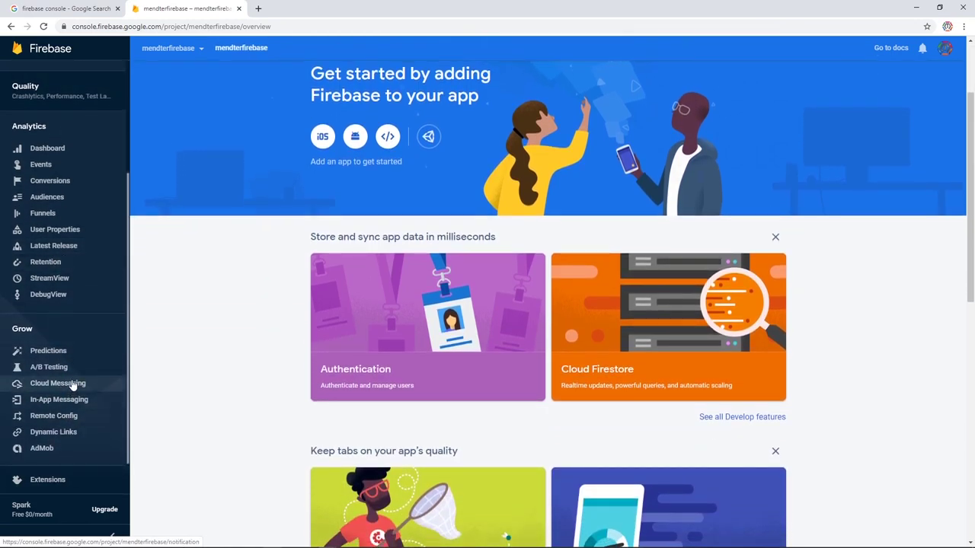
scroll(74, 386, "up", 5)
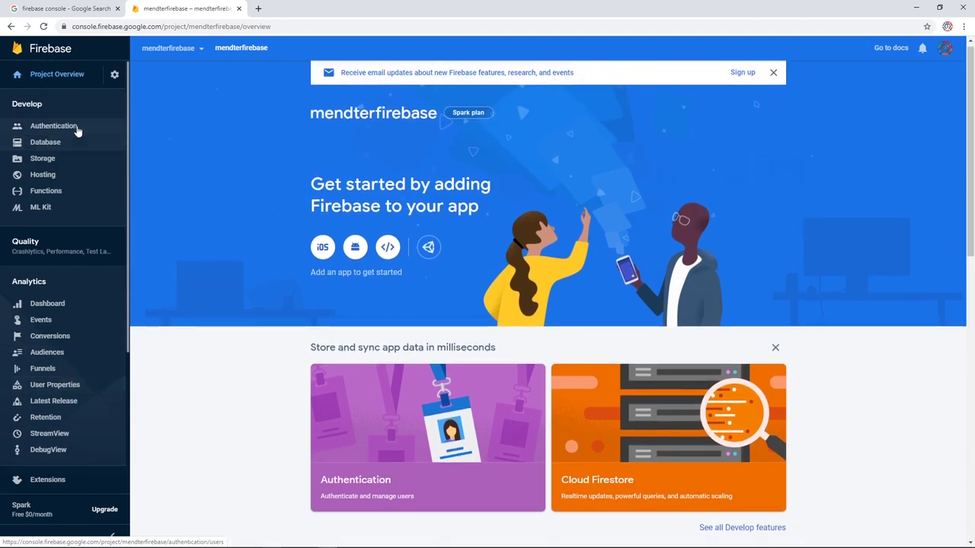
Open Project settings from the gear menu beside Project Overview.
left_click(114, 75)
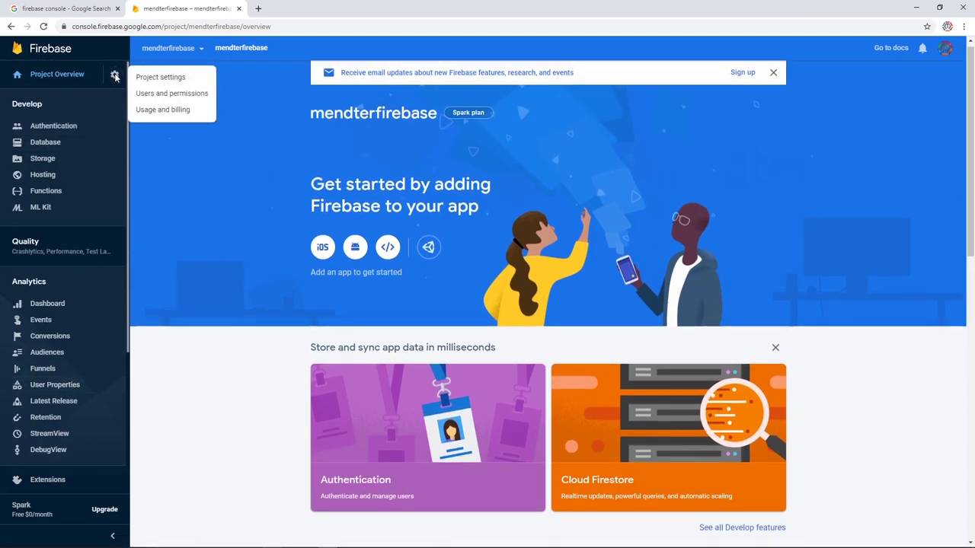
left_click(72, 76)
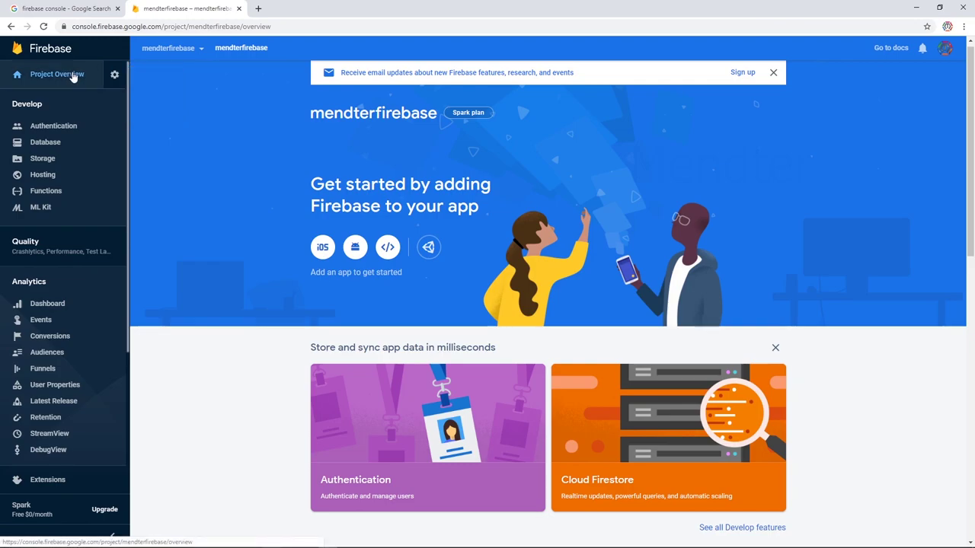
left_click(114, 74)
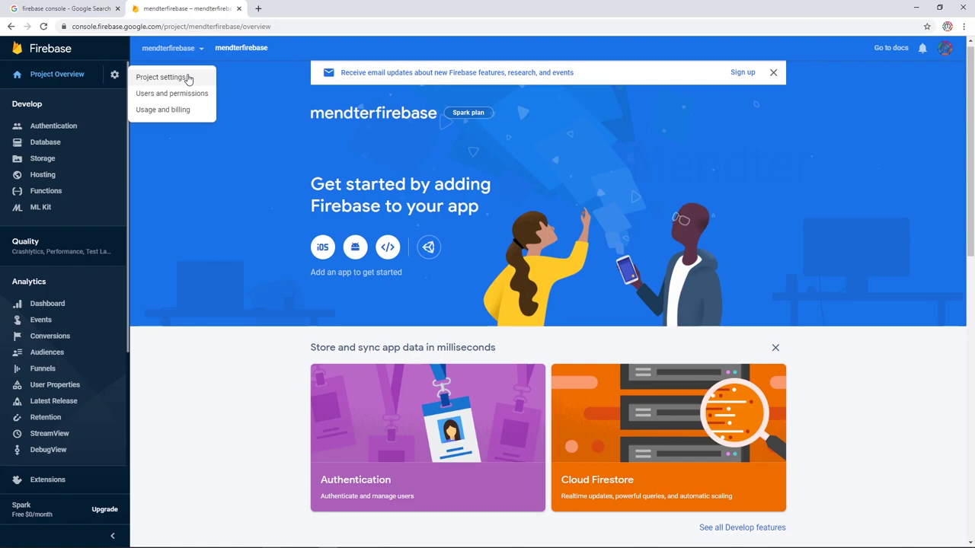
left_click(187, 77)
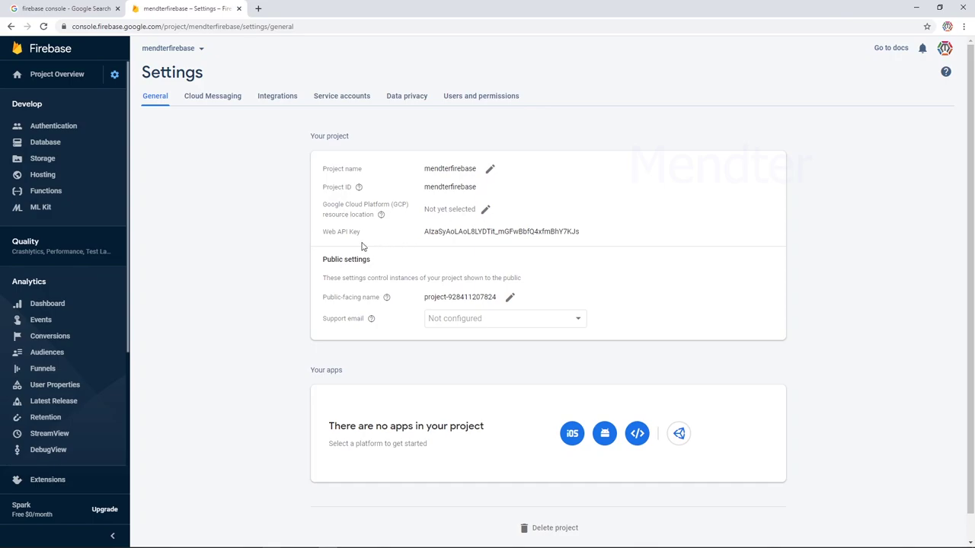
Select the Web API Key value on the project's general settings page.
double_click(328, 234)
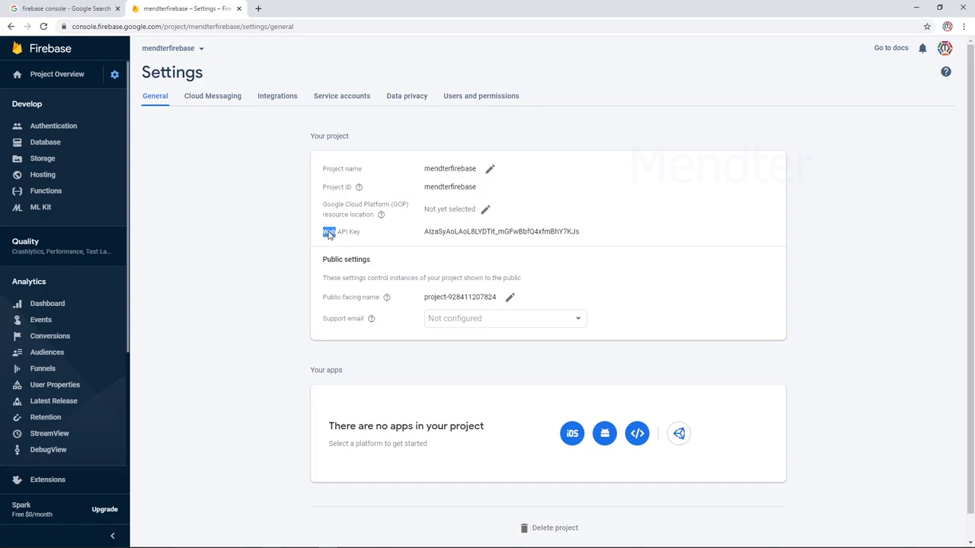
left_click(367, 236)
double_click(433, 231)
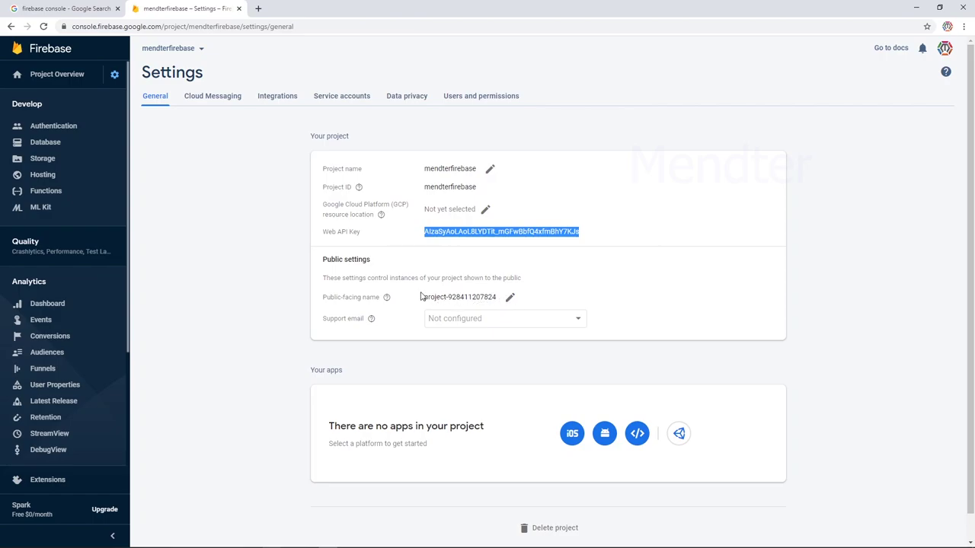
Change the public-facing name to Mendter_Firebase and save it.
left_click(510, 299)
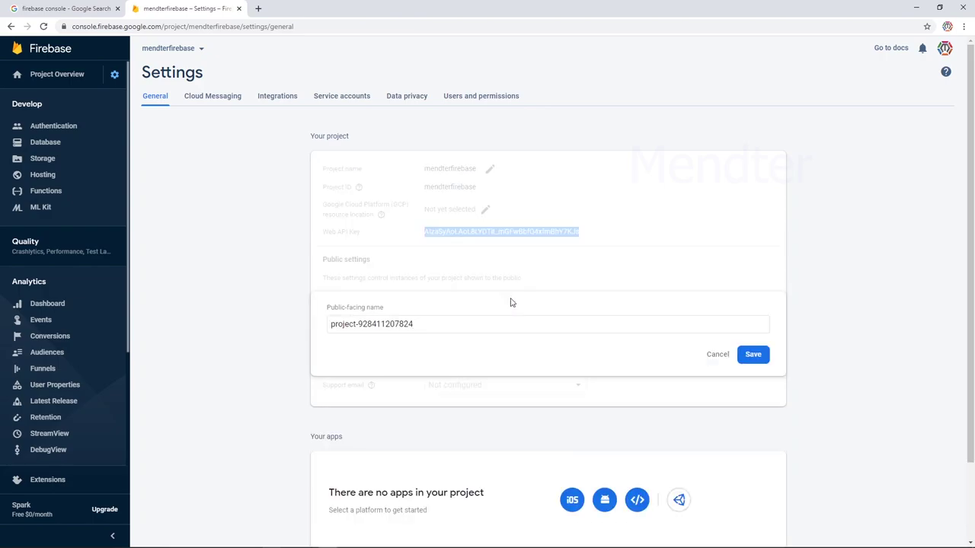
left_click_drag(418, 326, 311, 327)
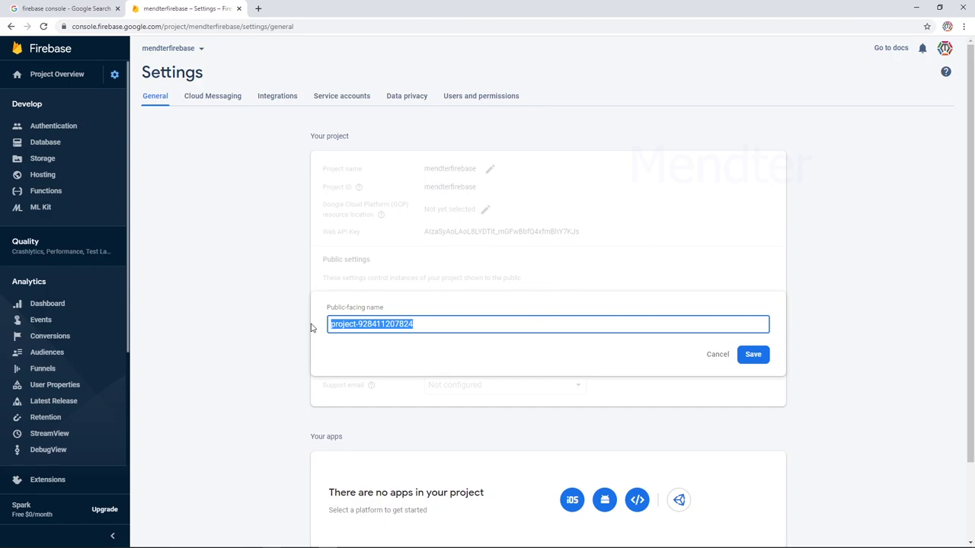
type("Mendter")
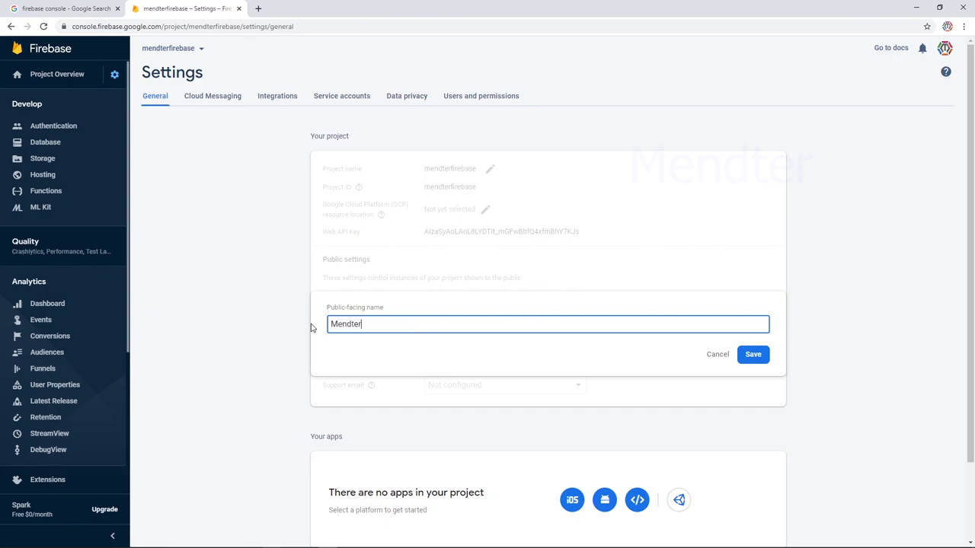
type("_Firebase")
left_click(753, 356)
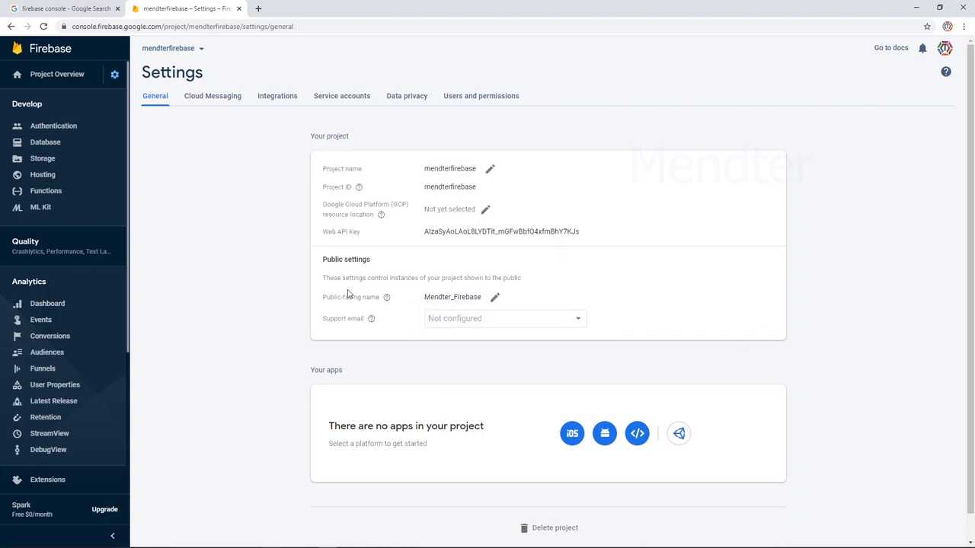
Set the project's support email to the account's address.
mouse_move(386, 297)
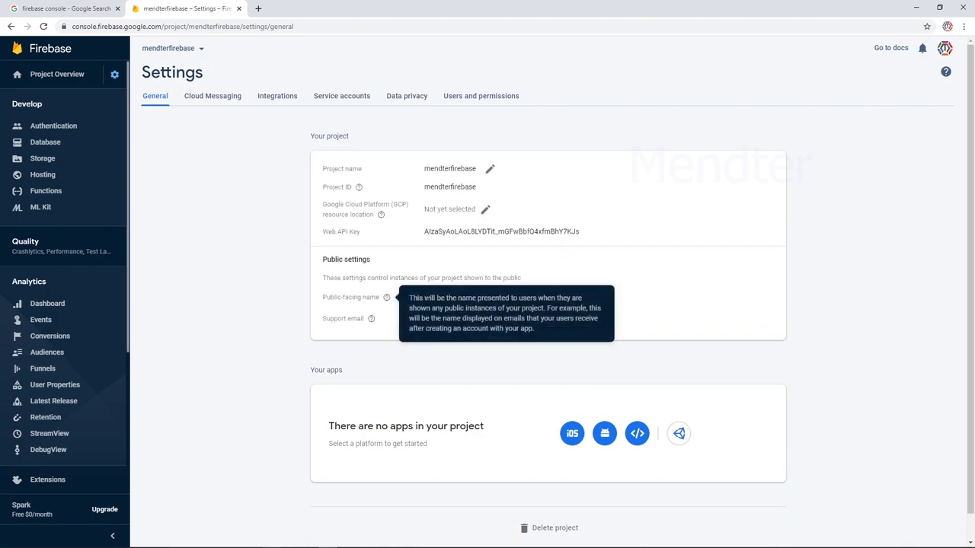
triple_click(319, 297)
left_click(316, 297)
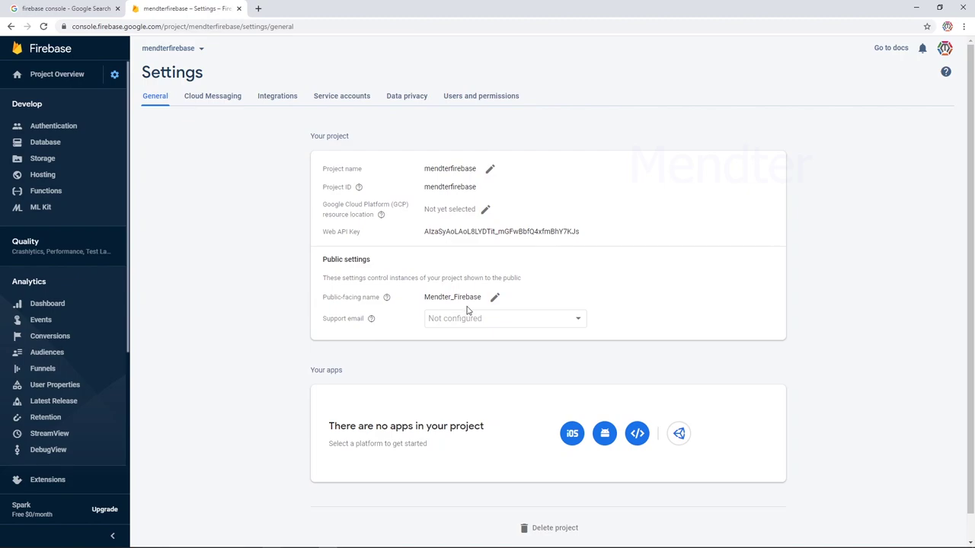
mouse_move(371, 319)
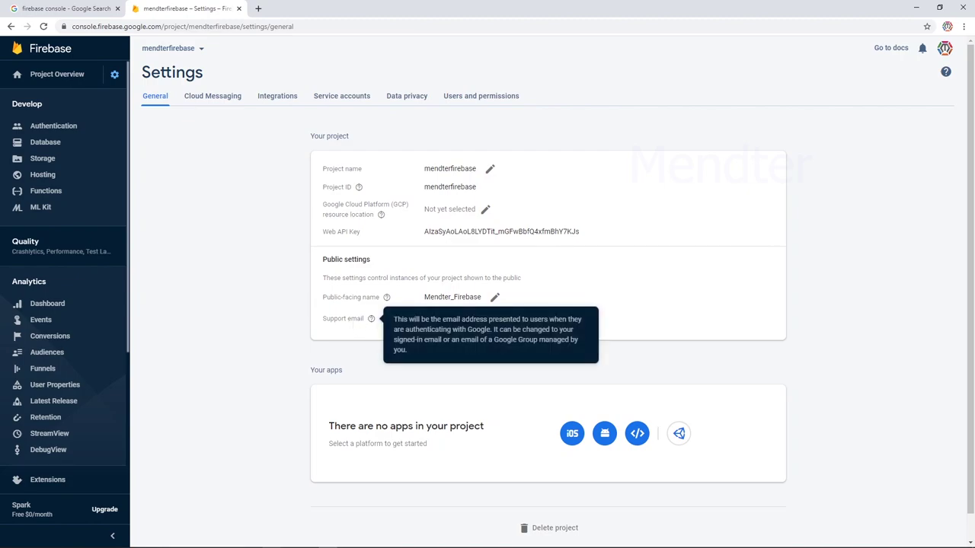
left_click(577, 324)
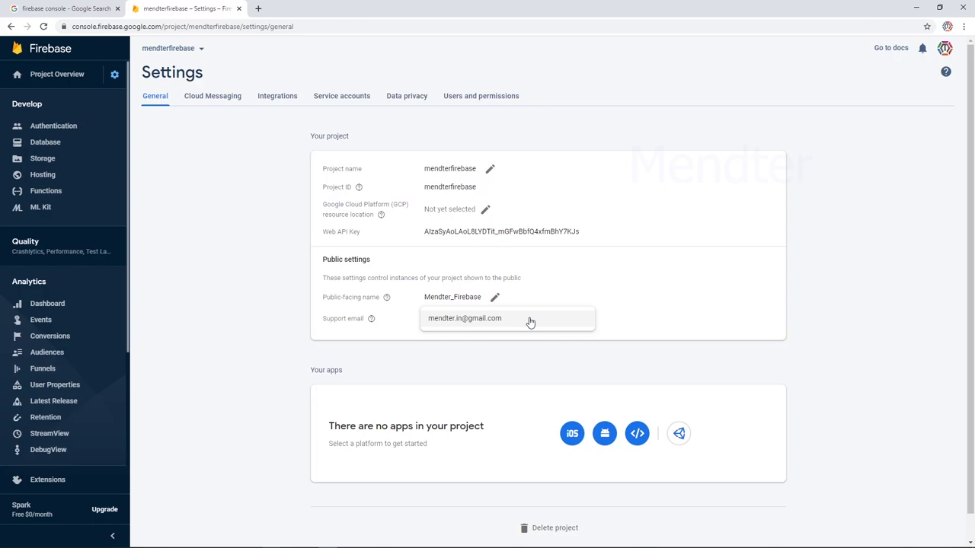
left_click(530, 320)
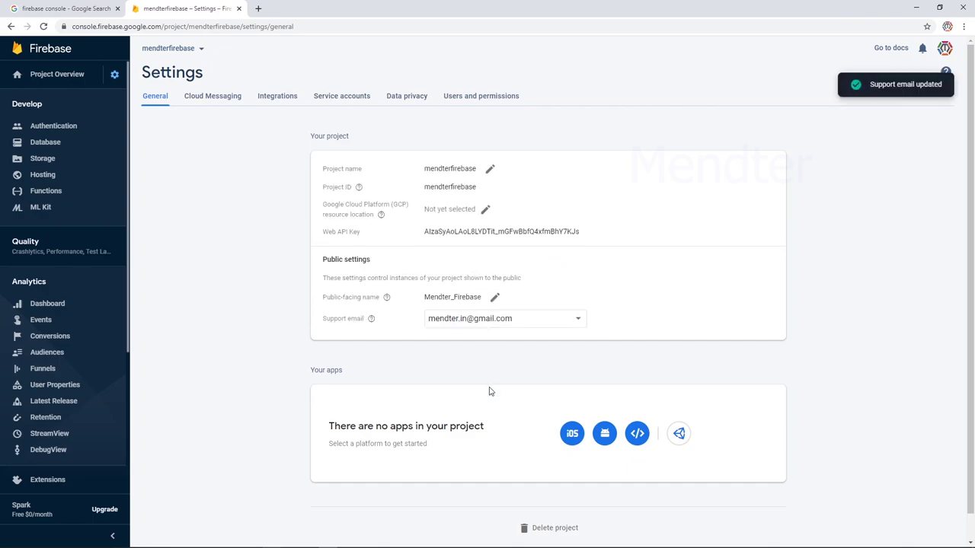
scroll(502, 395, "down", 1)
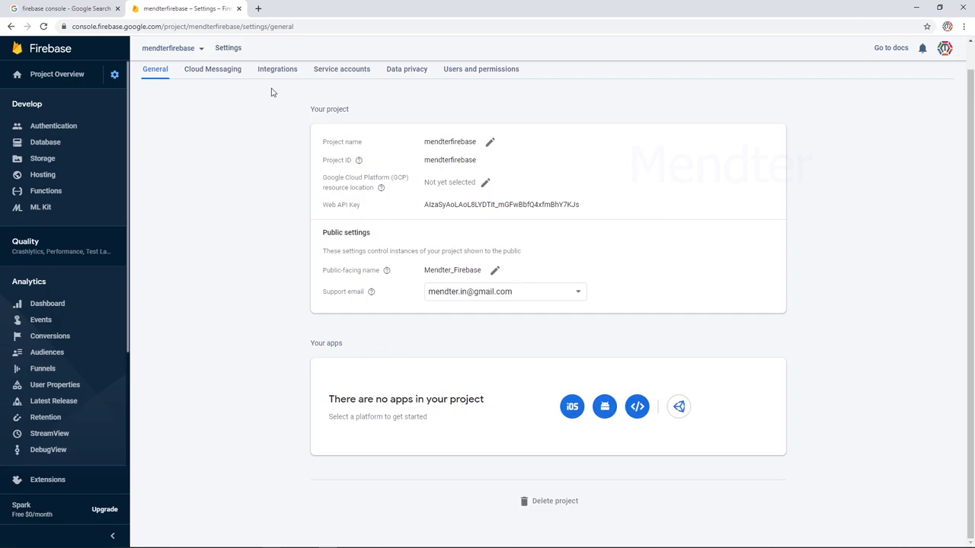
Look over the Cloud Messaging settings, then review the services on the Integrations tab.
left_click(206, 76)
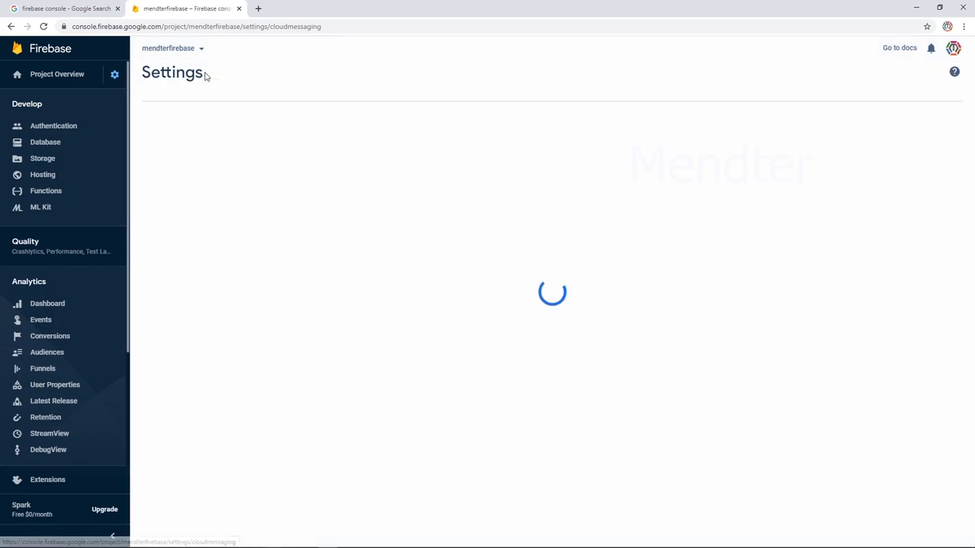
scroll(453, 227, "down", 1)
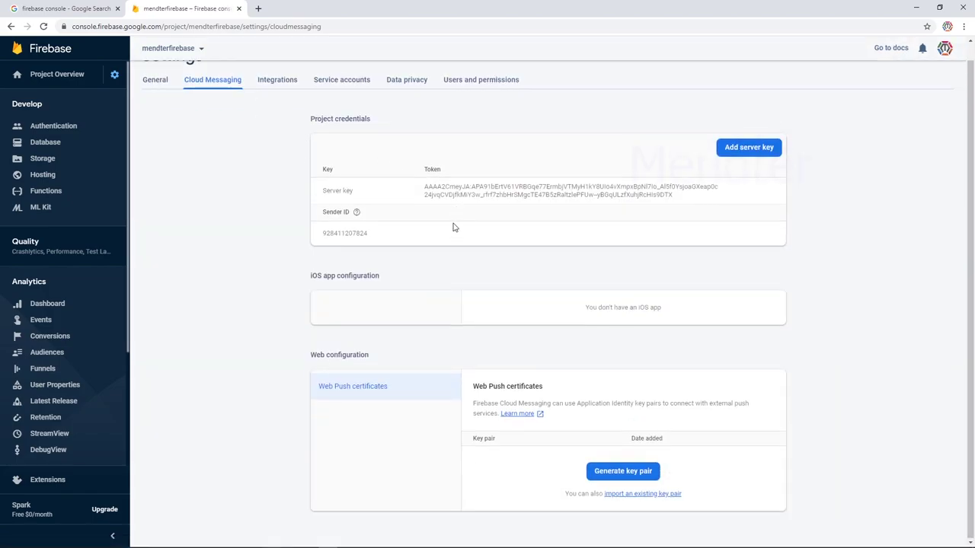
left_click(274, 82)
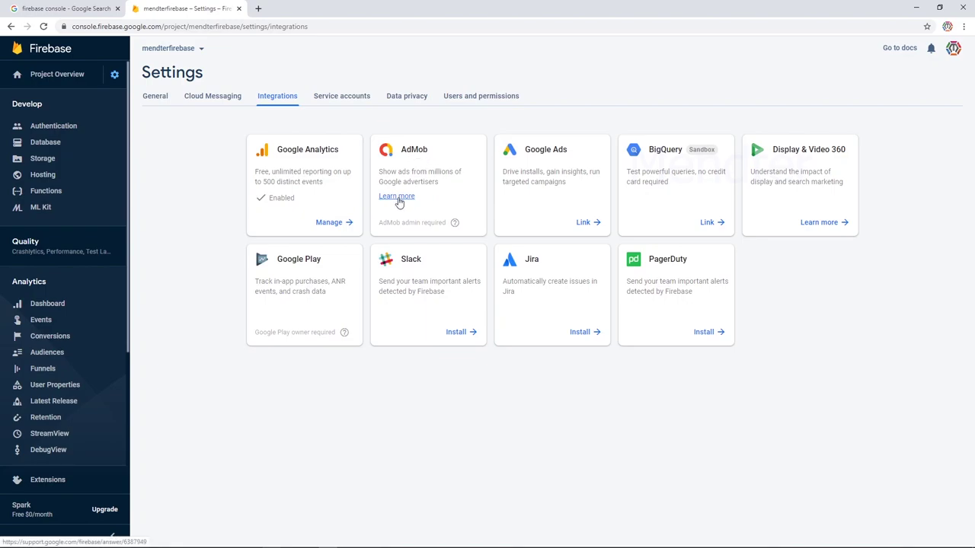
scroll(77, 320, "down", 3)
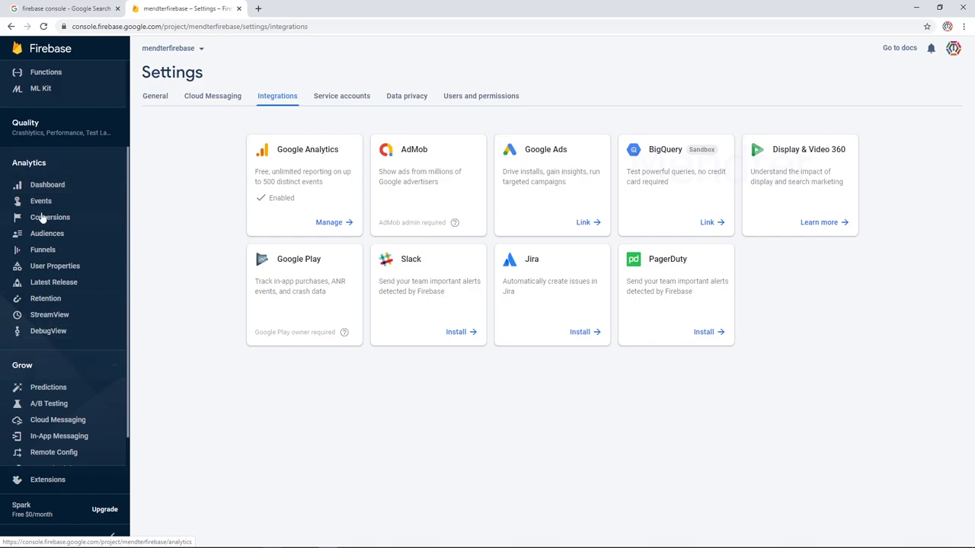
scroll(46, 192, "up", 3)
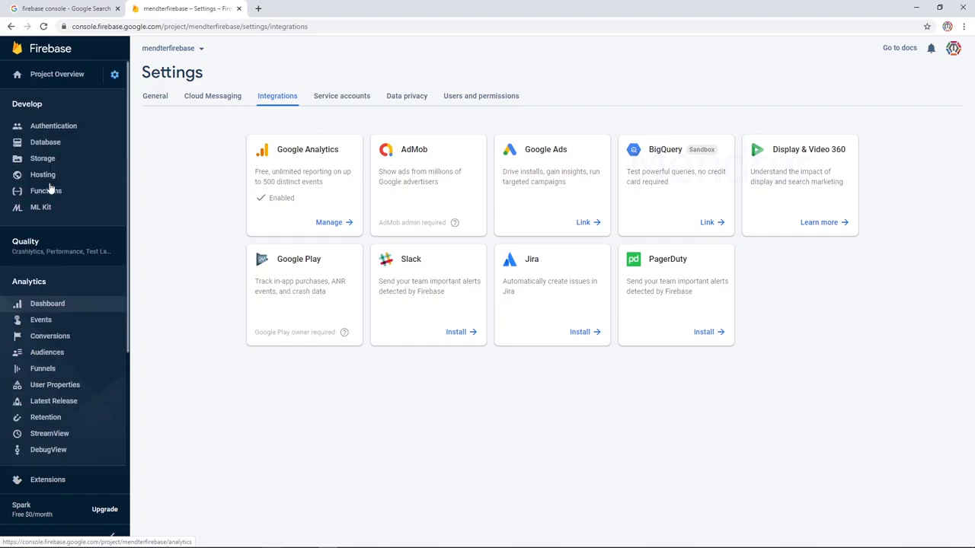
In Authentication, review the Email address verification template's heading, sender and closing.
left_click(53, 126)
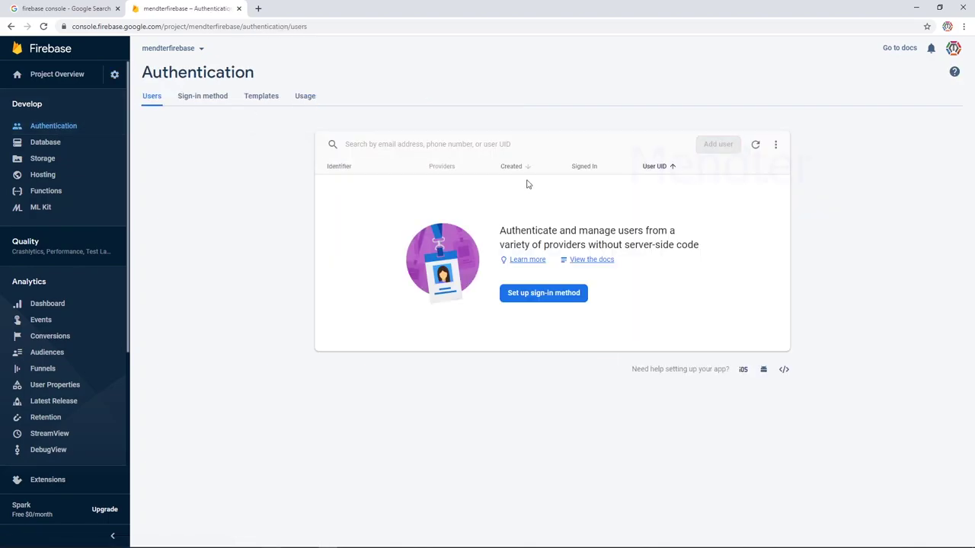
left_click(210, 101)
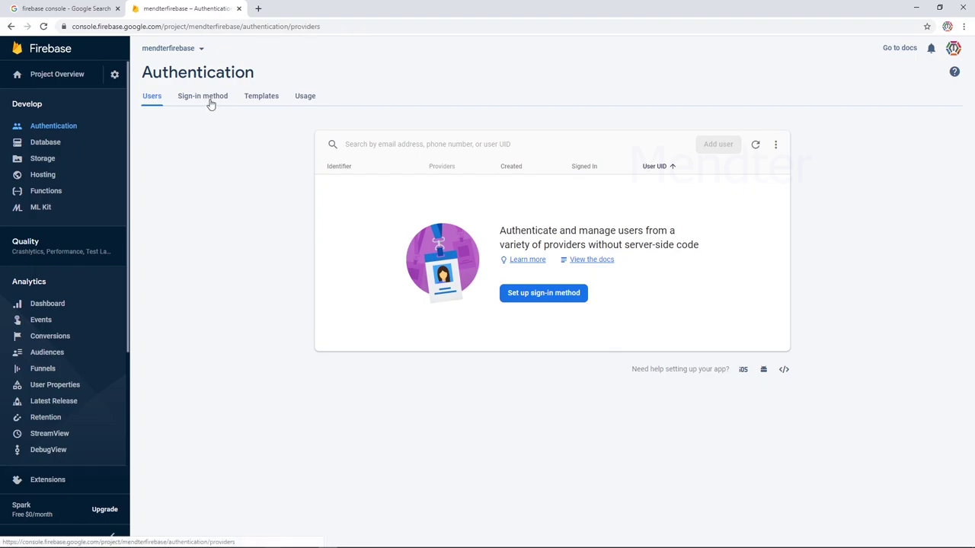
left_click(257, 99)
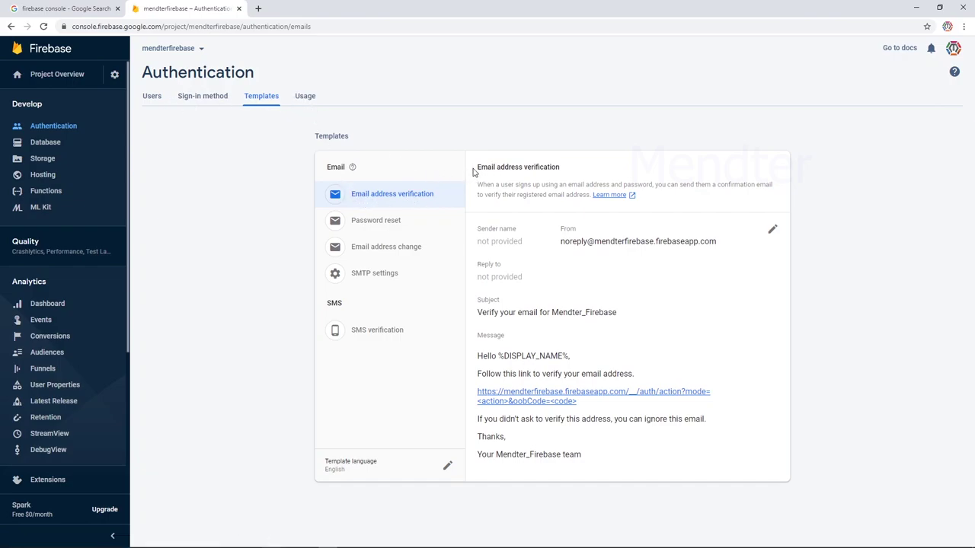
left_click_drag(474, 169, 600, 173)
left_click(525, 222)
left_click_drag(560, 246, 733, 244)
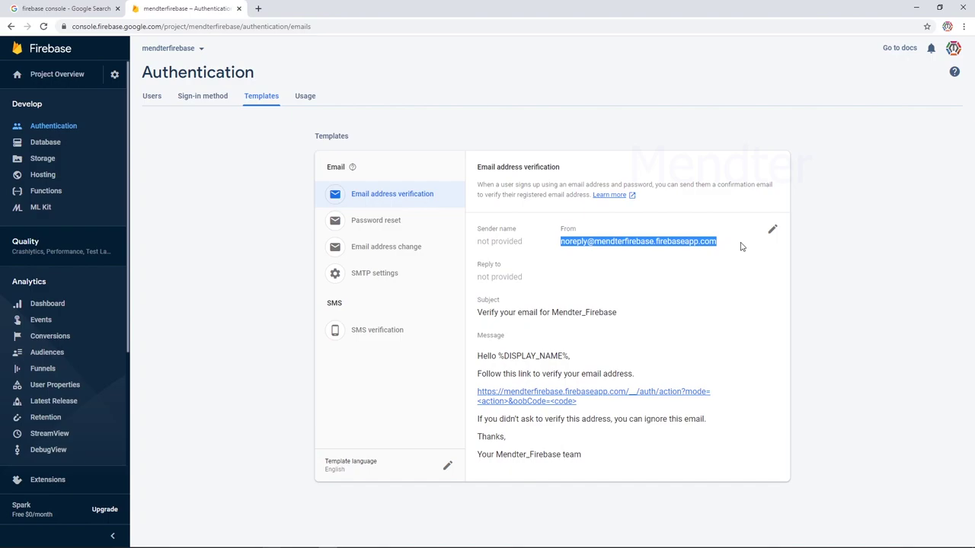
left_click(526, 242)
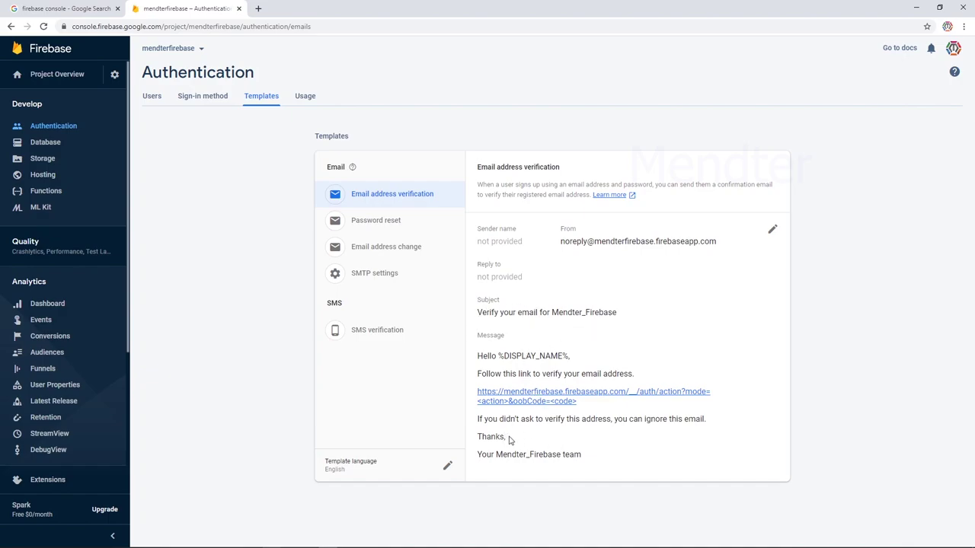
left_click_drag(507, 437, 496, 437)
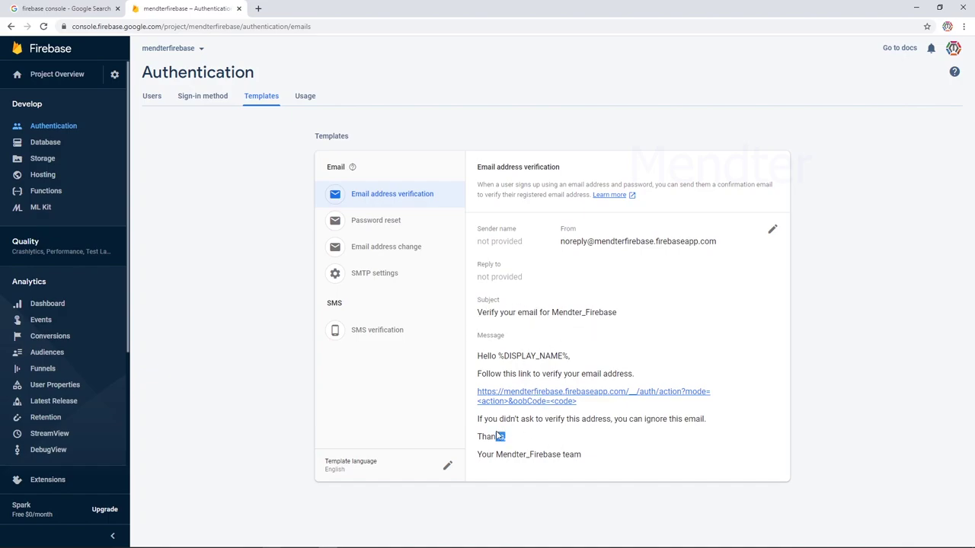
left_click(571, 355)
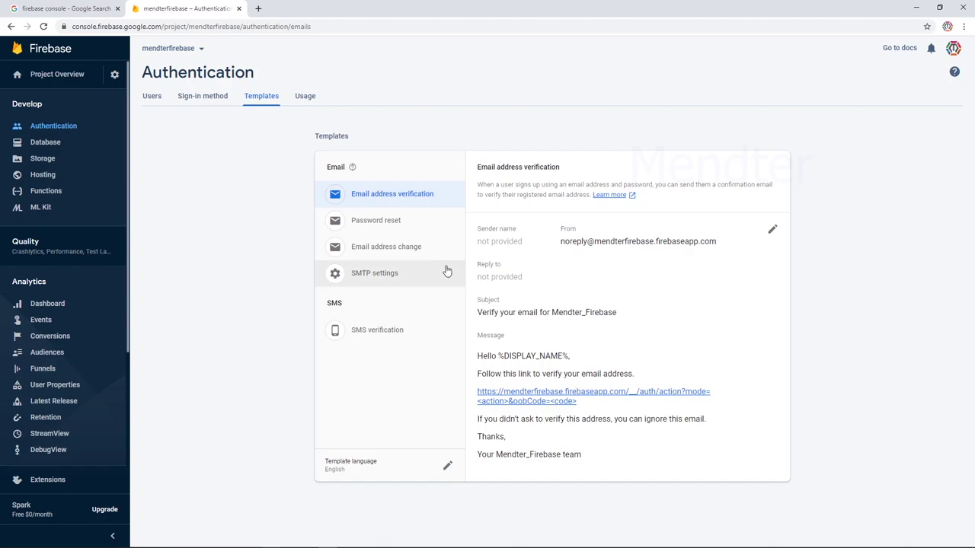
View the SMS verification template, then bring up the Sign-in method providers list.
left_click(392, 335)
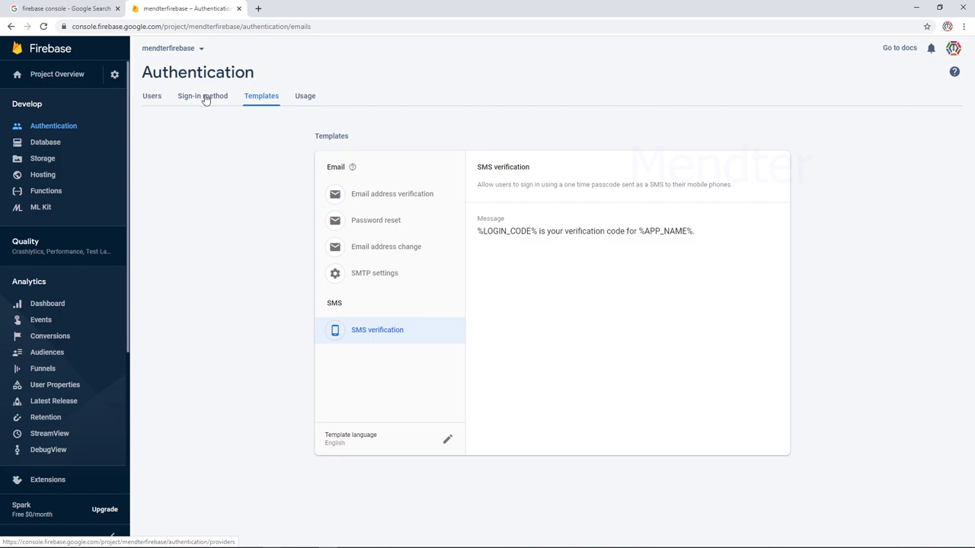
left_click(380, 187)
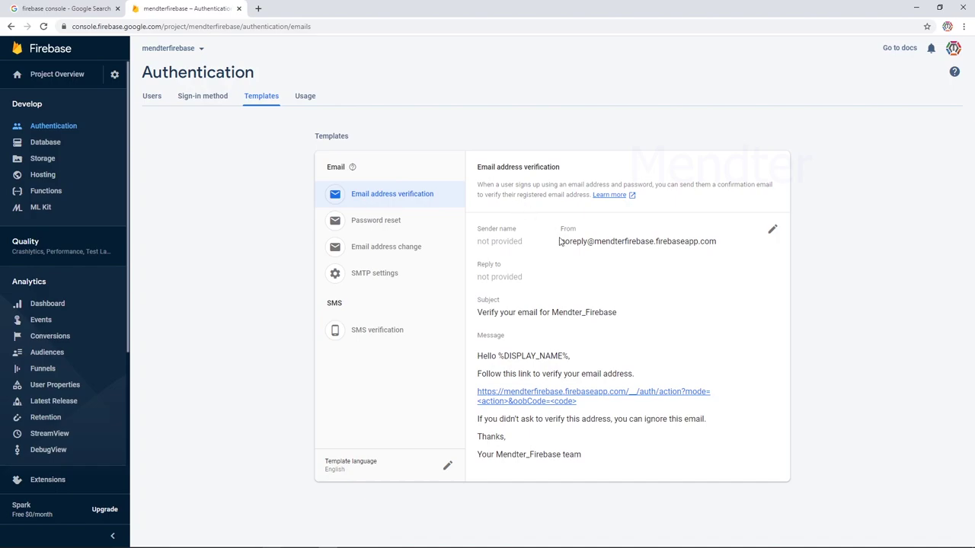
left_click(392, 329)
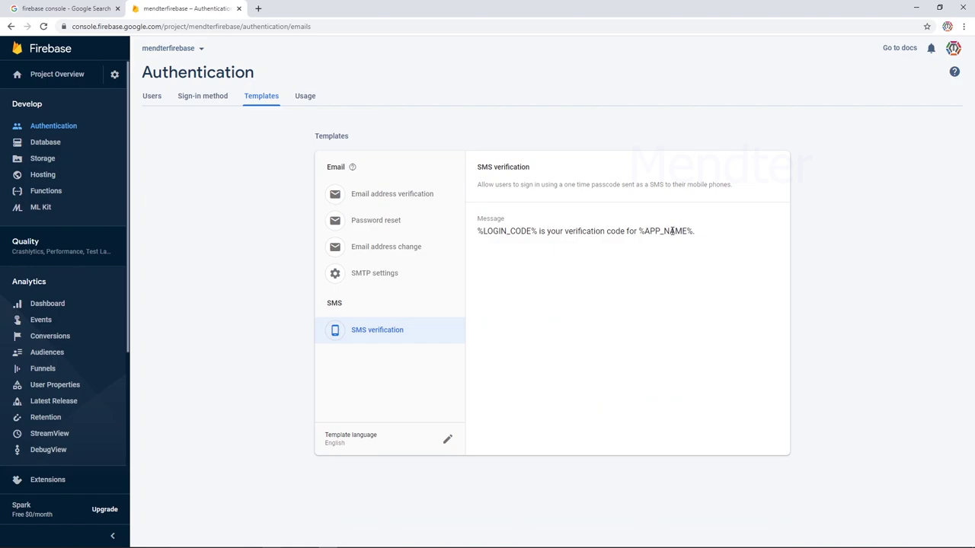
left_click(224, 99)
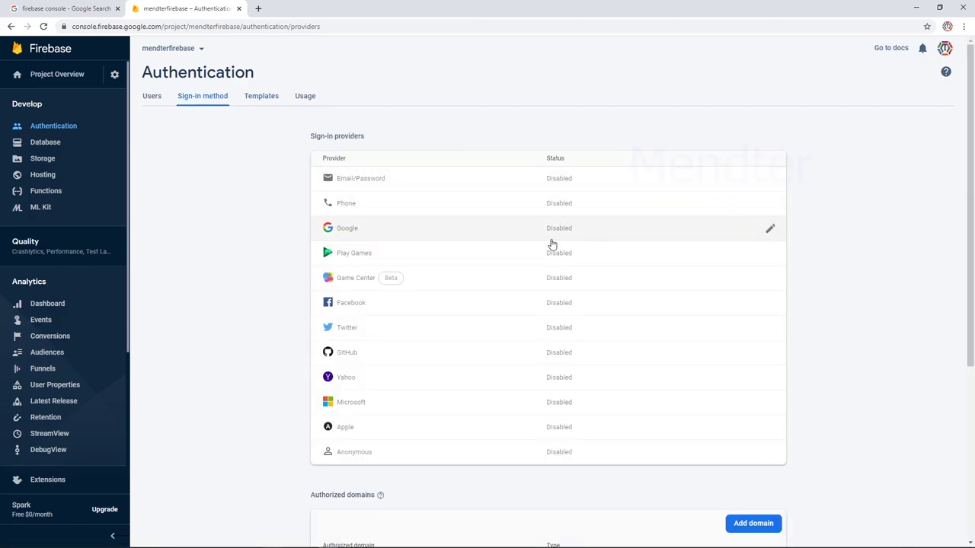
Enable and save Google sign-in, then enable Email/Password from the Users tab banner.
left_click(770, 229)
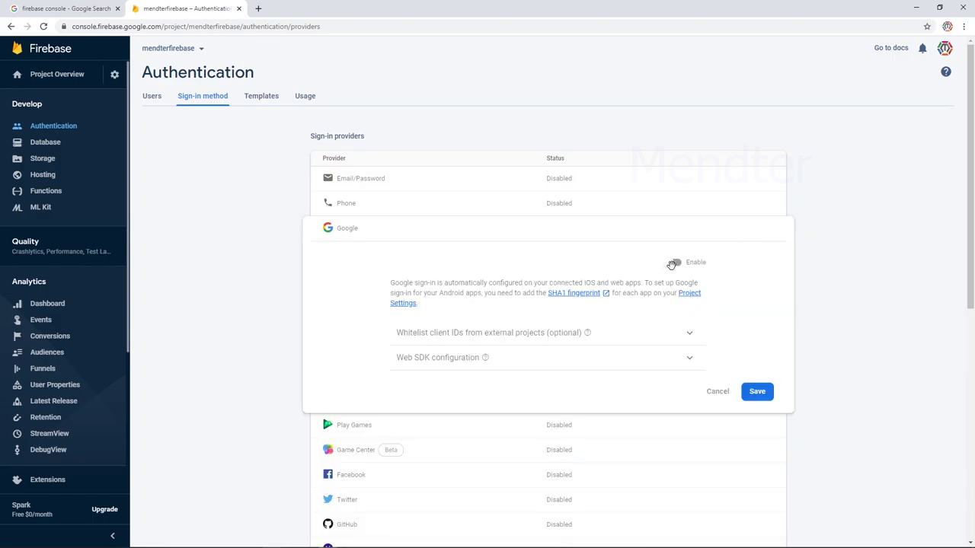
left_click(673, 262)
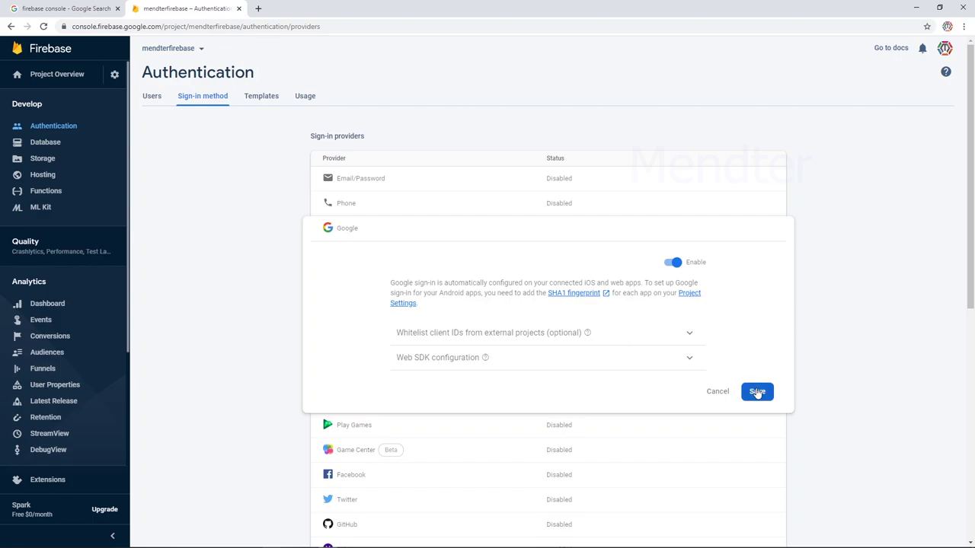
left_click(757, 392)
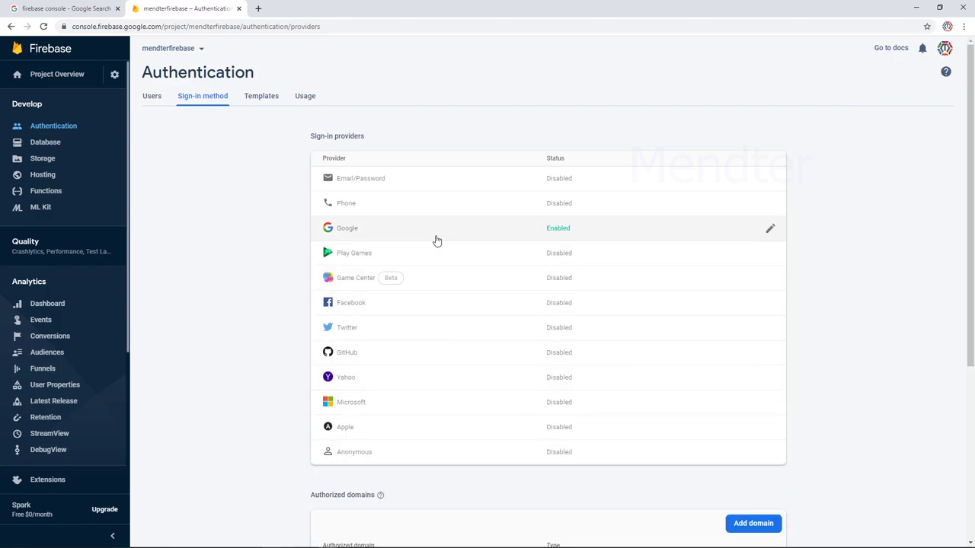
left_click(155, 105)
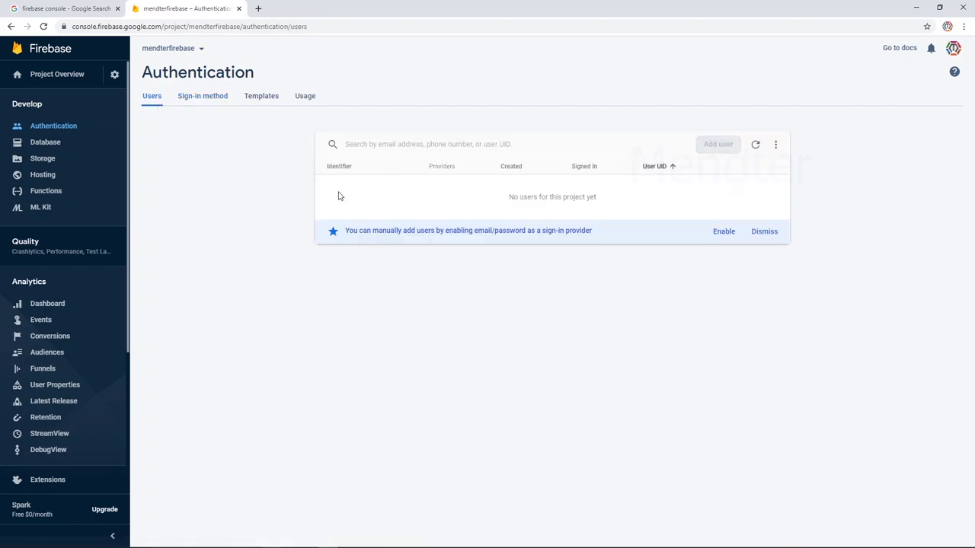
left_click(716, 233)
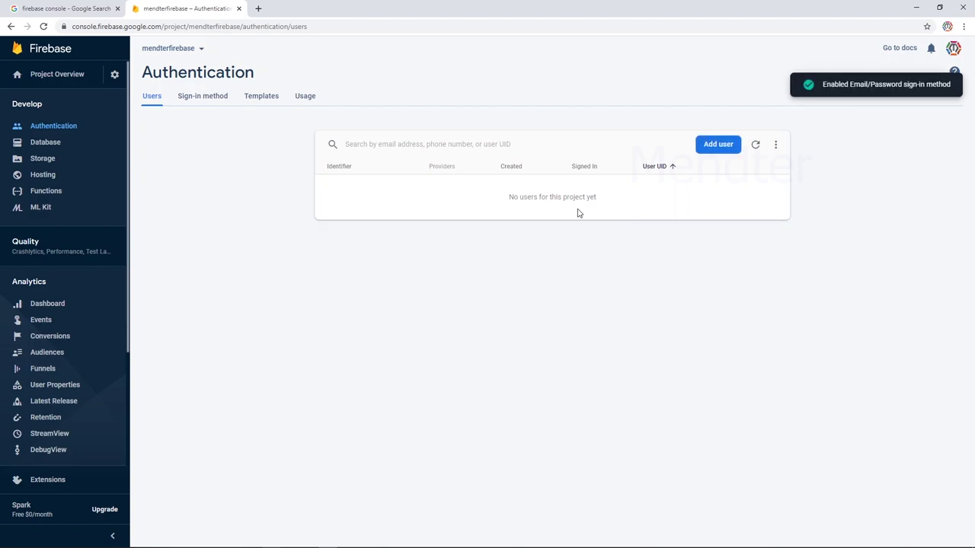
left_click(718, 144)
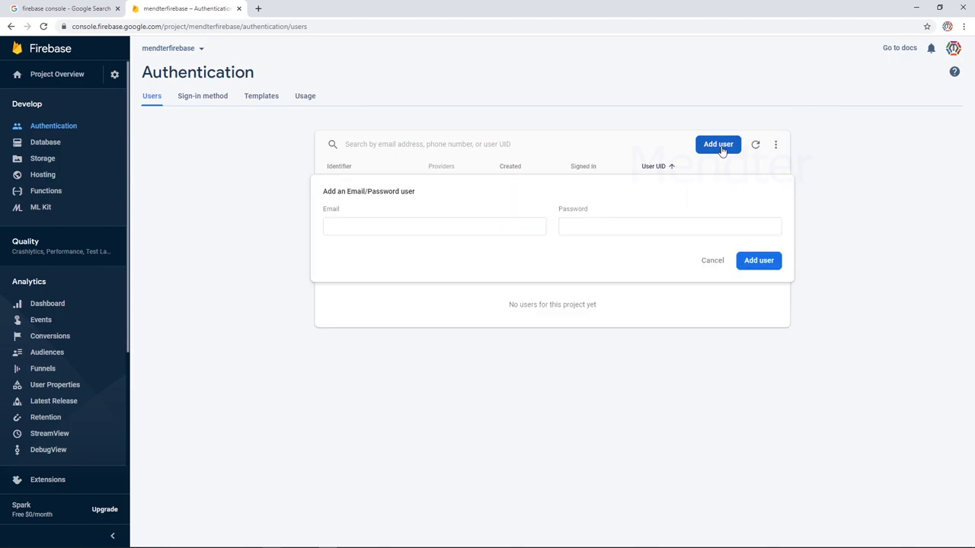
left_click(362, 226)
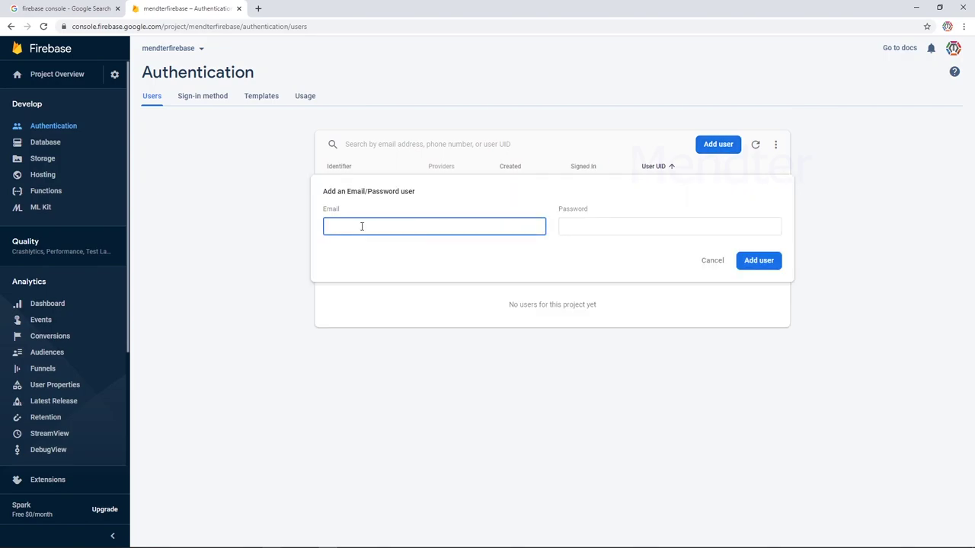
key("Tab")
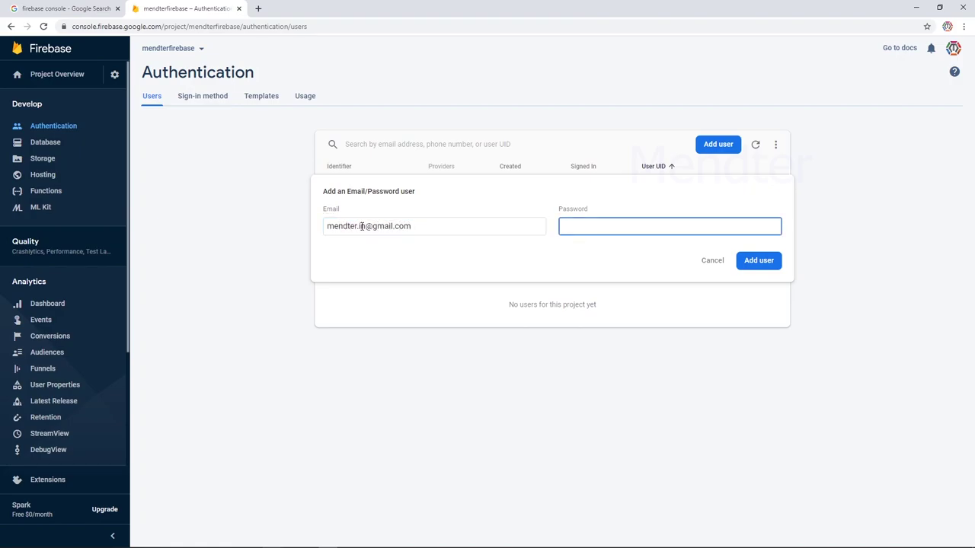
type("a")
key("BackSpace")
left_click(711, 262)
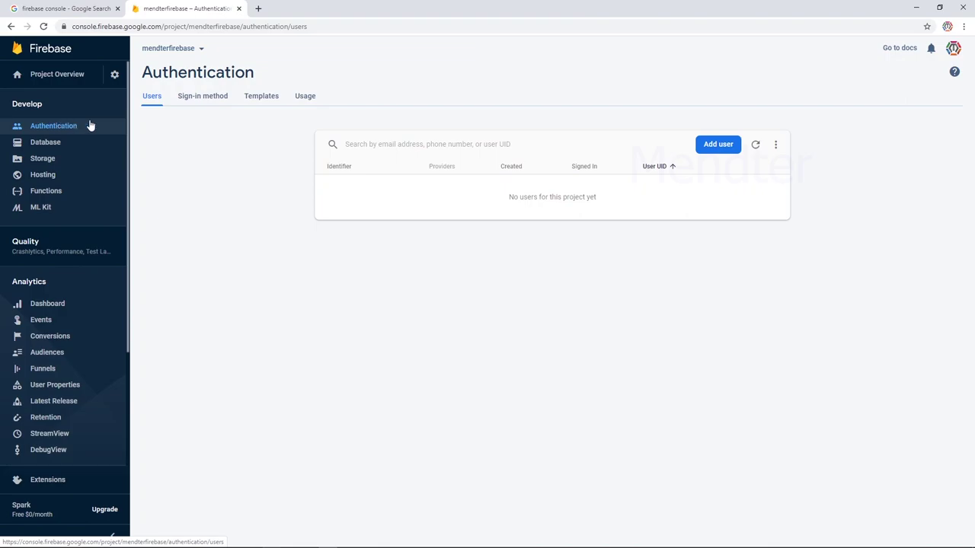
From Project settings, begin registering a new Android app in the mendterfirebase project.
left_click(116, 76)
left_click(167, 79)
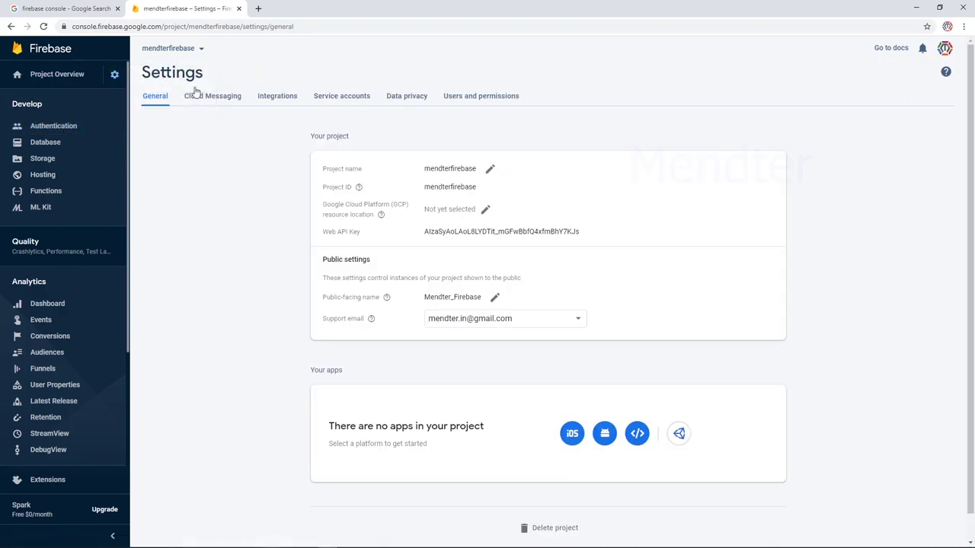
double_click(454, 231)
left_click(605, 436)
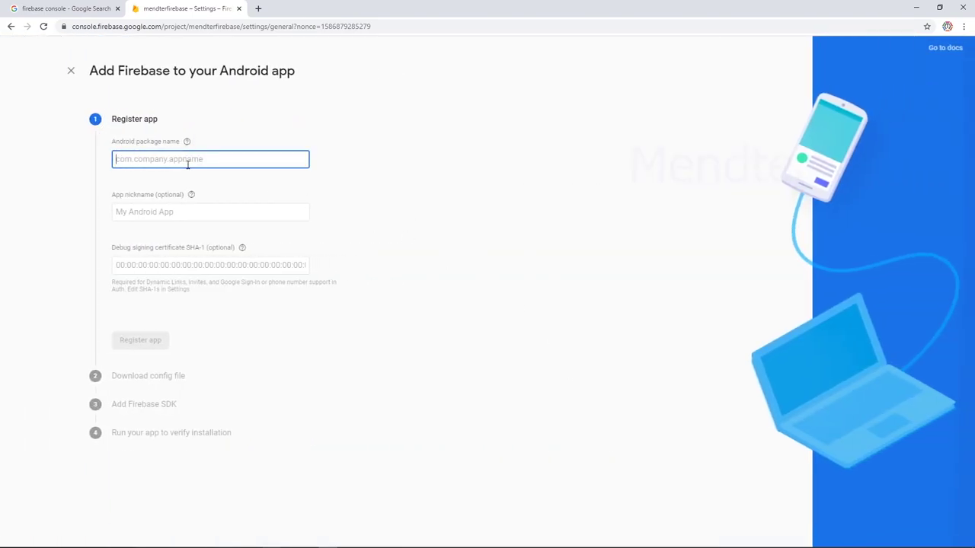
Copy the package name com.example.firebase_tamil from android/app/src/main/AndroidManifest.xml.
key("alt+Tab")
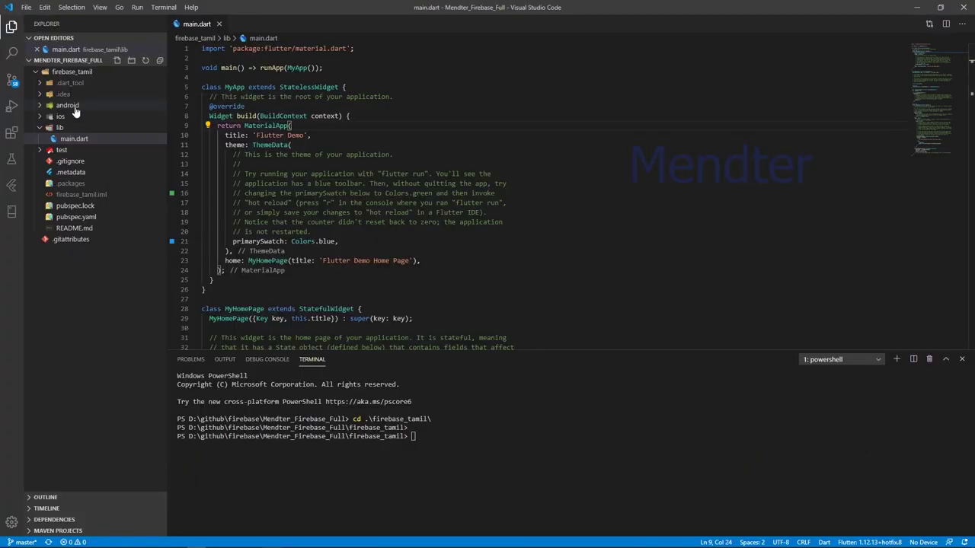
left_click(75, 107)
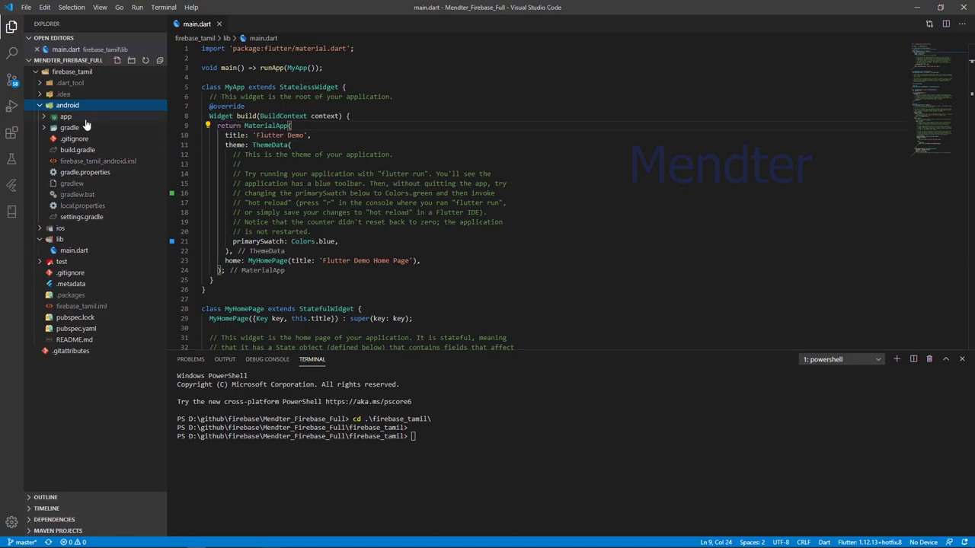
left_click(85, 118)
left_click(87, 129)
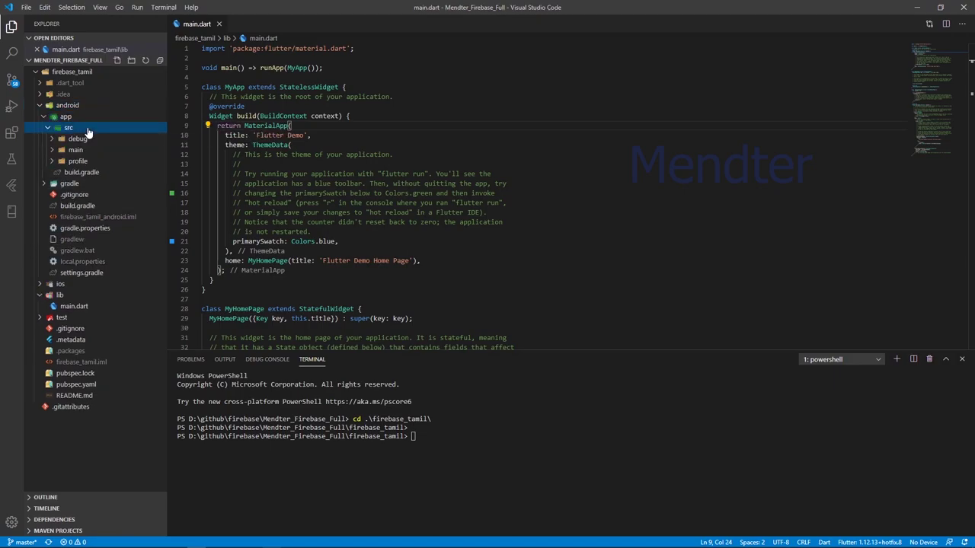
left_click(89, 150)
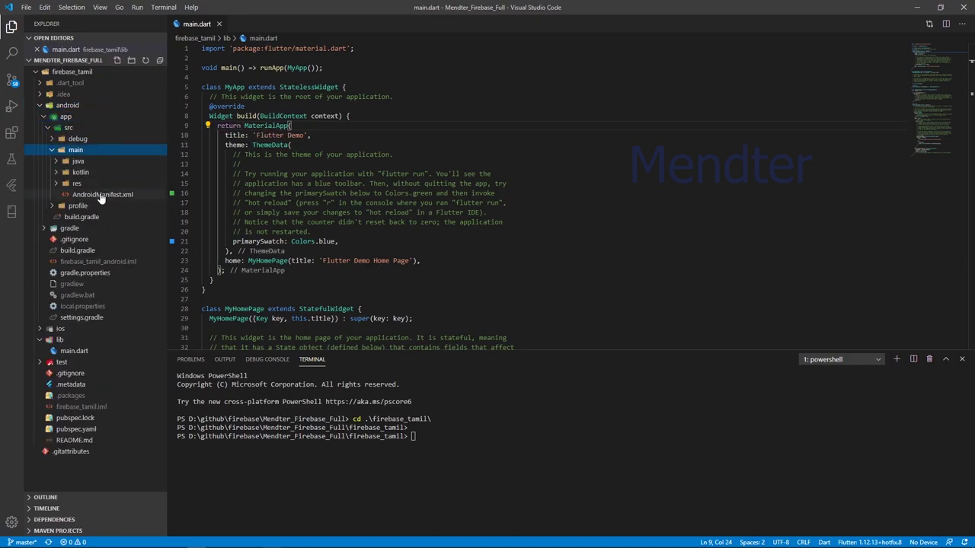
left_click(99, 197)
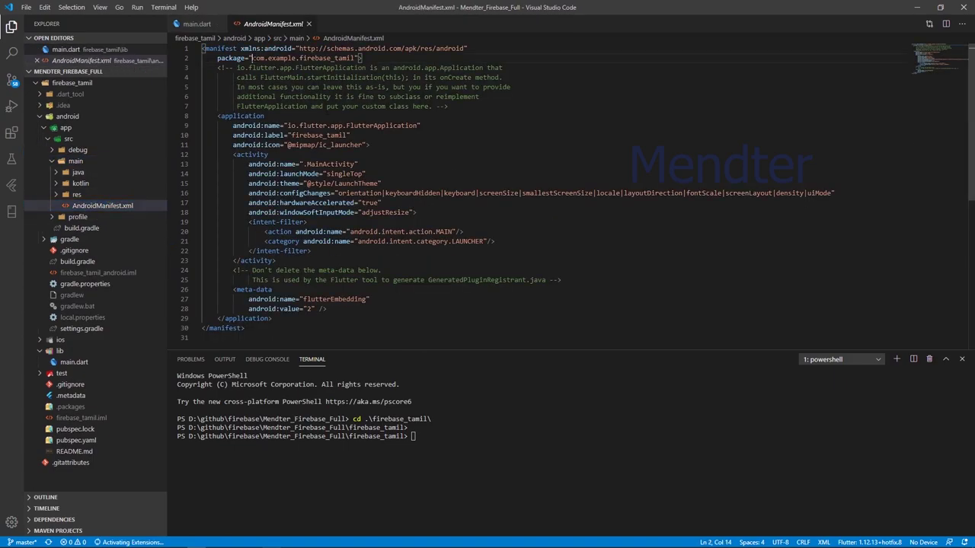
left_click_drag(253, 58, 354, 58)
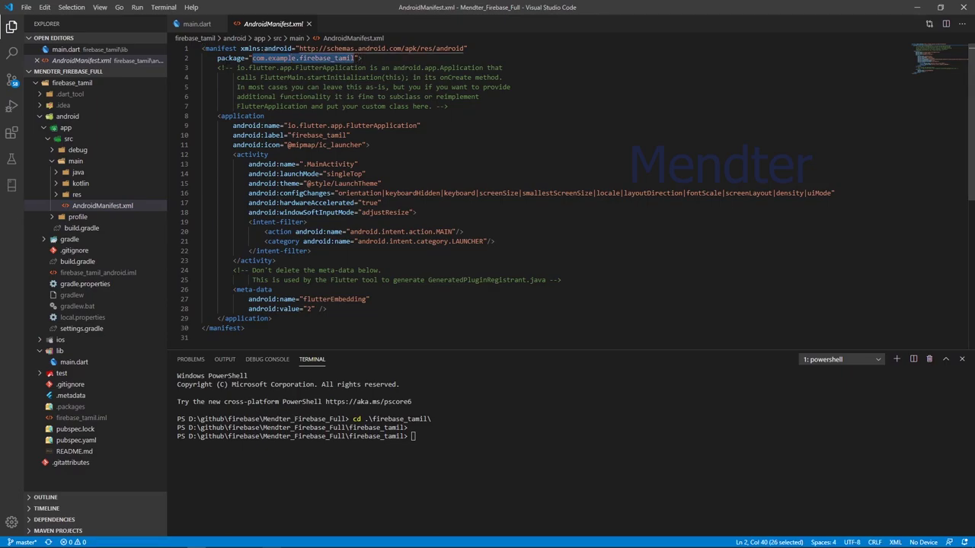
key("ctrl+c")
key("alt+Tab")
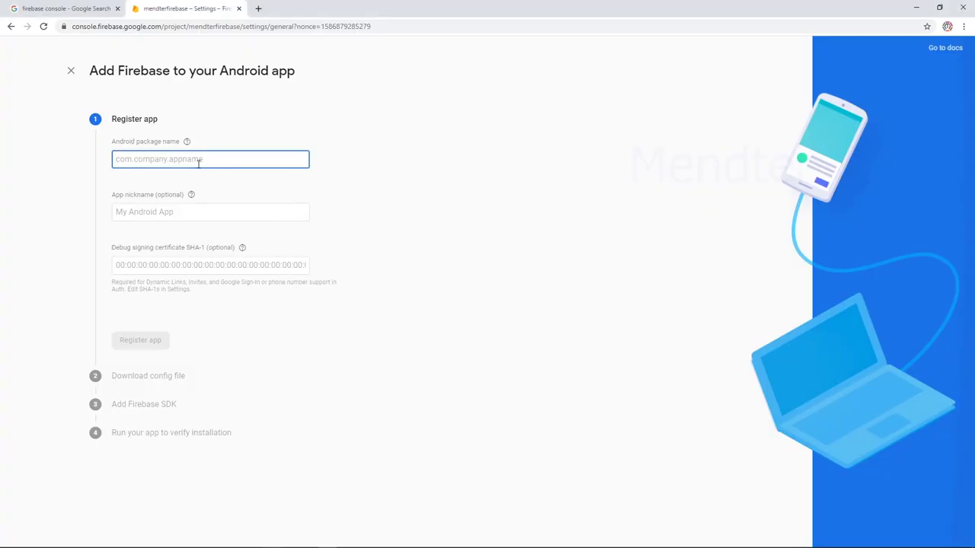
Enter package name com.example.firebase_tamil and nickname mendter_firebase in the registration form.
key("ctrl+v")
left_click(163, 214)
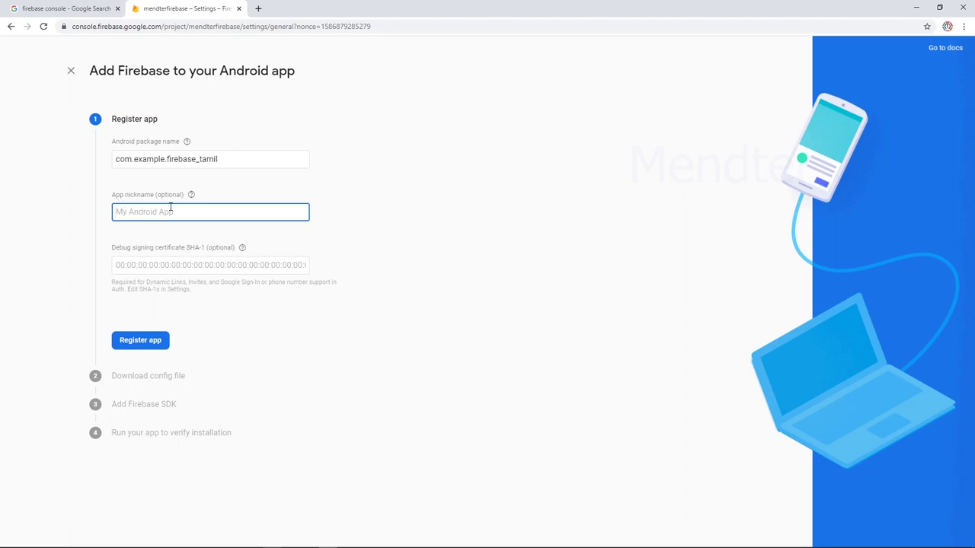
type("mendter_firebase")
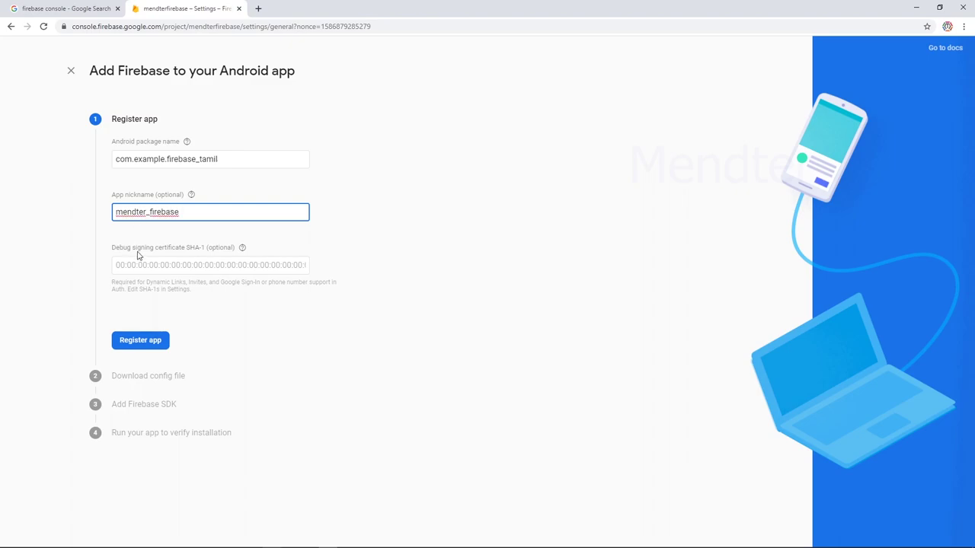
left_click(193, 264)
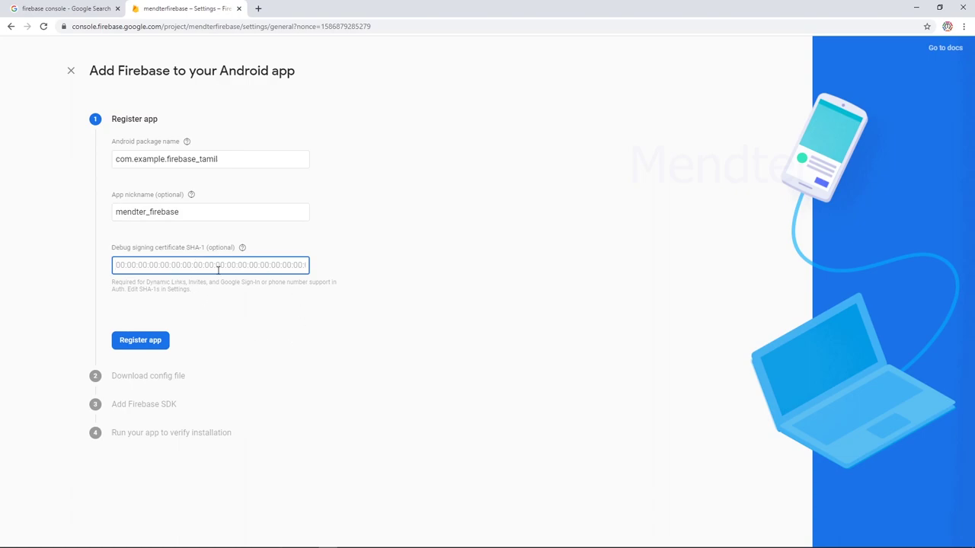
key("alt+Tab")
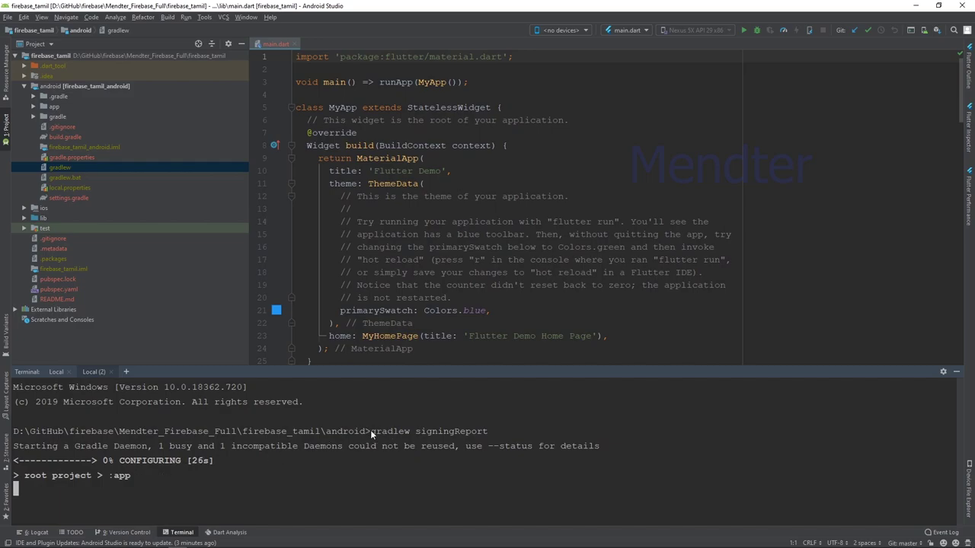
Copy the debug SHA1 fingerprint from the gradlew signingReport output in Android Studio's terminal.
left_click_drag(370, 429, 436, 434)
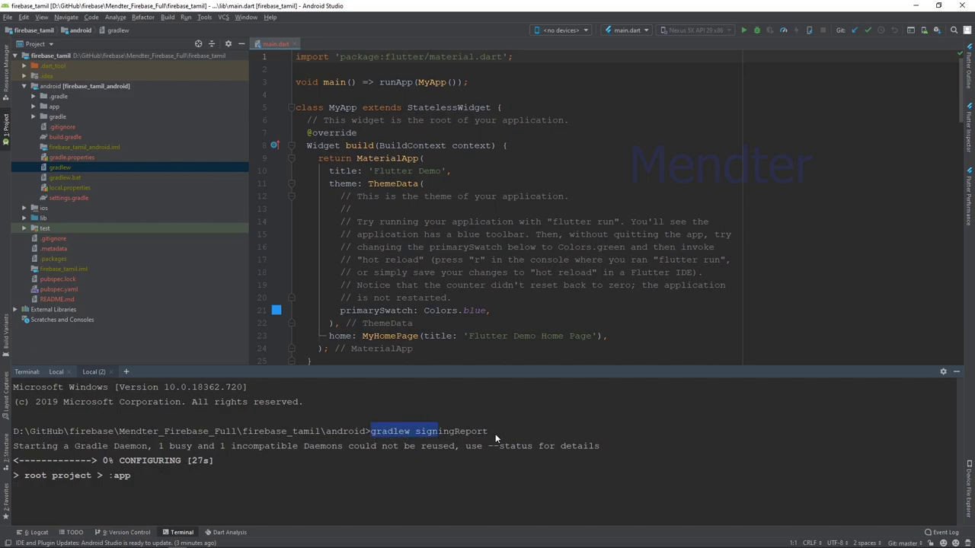
left_click_drag(495, 433, 497, 434)
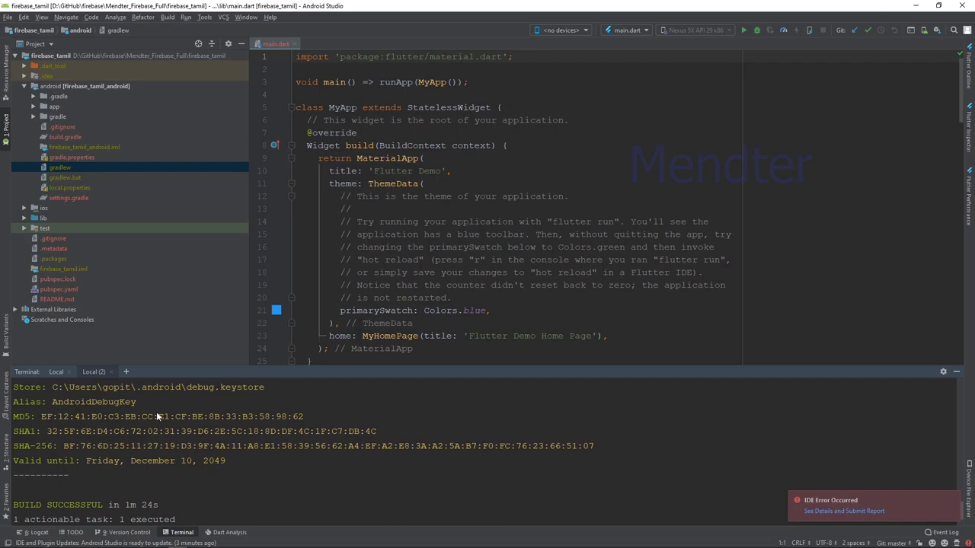
left_click_drag(48, 428, 317, 427)
left_click_drag(383, 431, 366, 431)
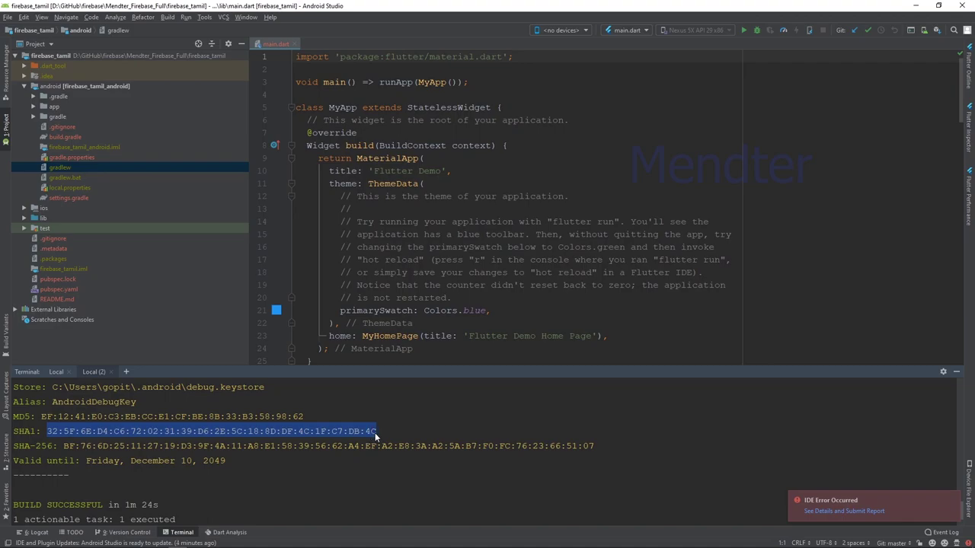
key("alt+Tab")
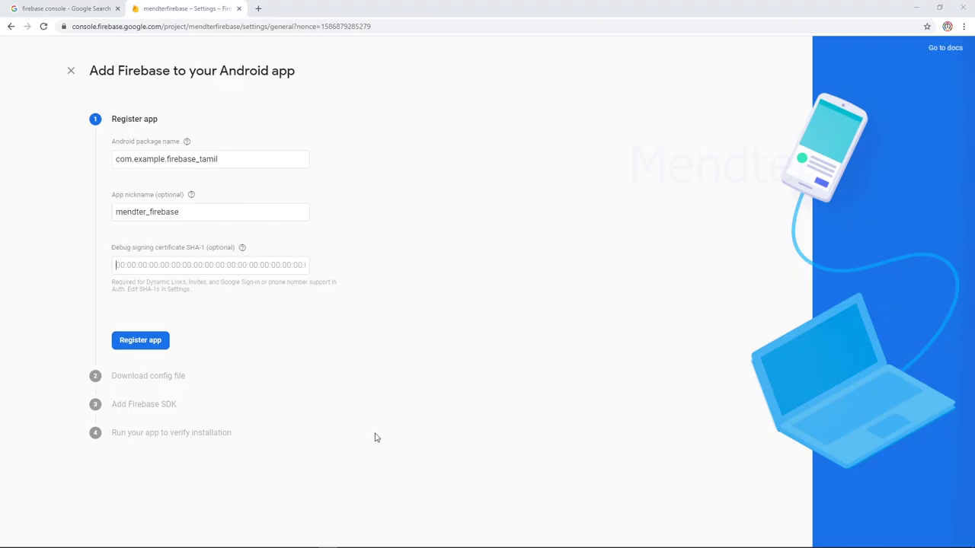
Paste the debug SHA-1 into the signing certificate field and register the Android app.
key("ctrl+v")
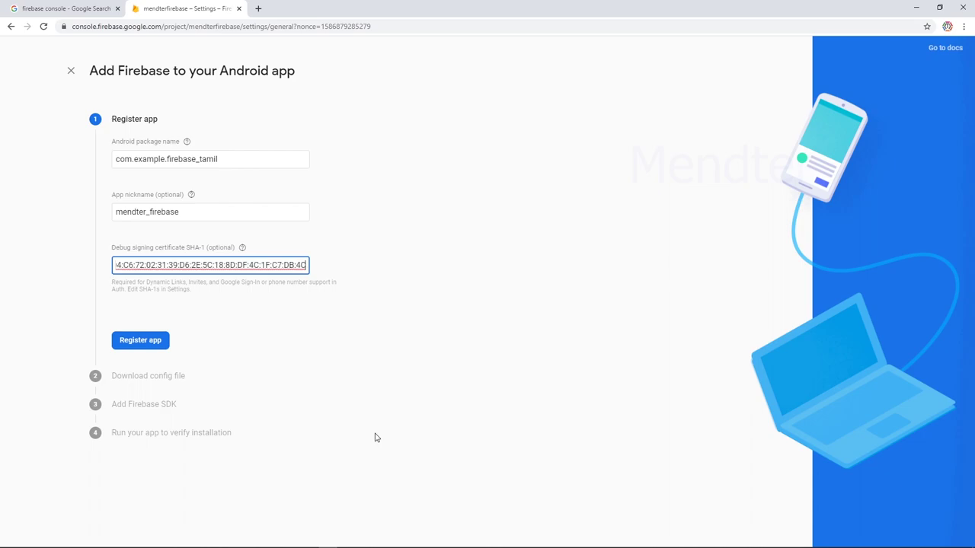
left_click(140, 342)
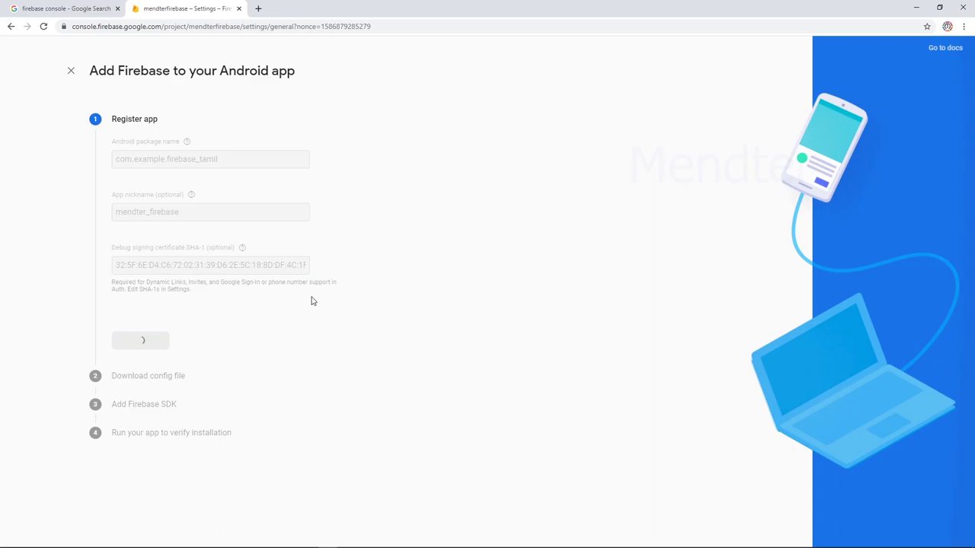
key("alt+Tab")
key("alt+Tab")
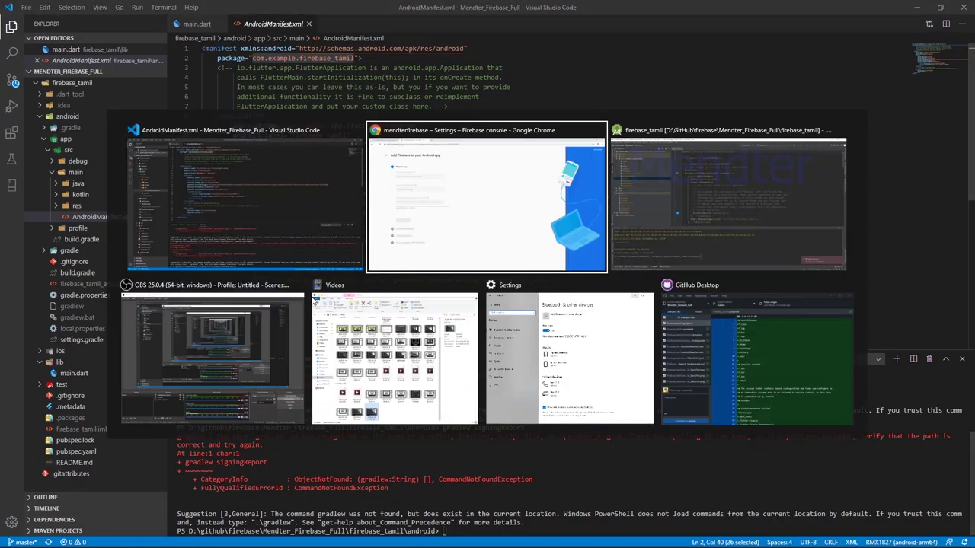
key("alt+Tab")
key("Escape")
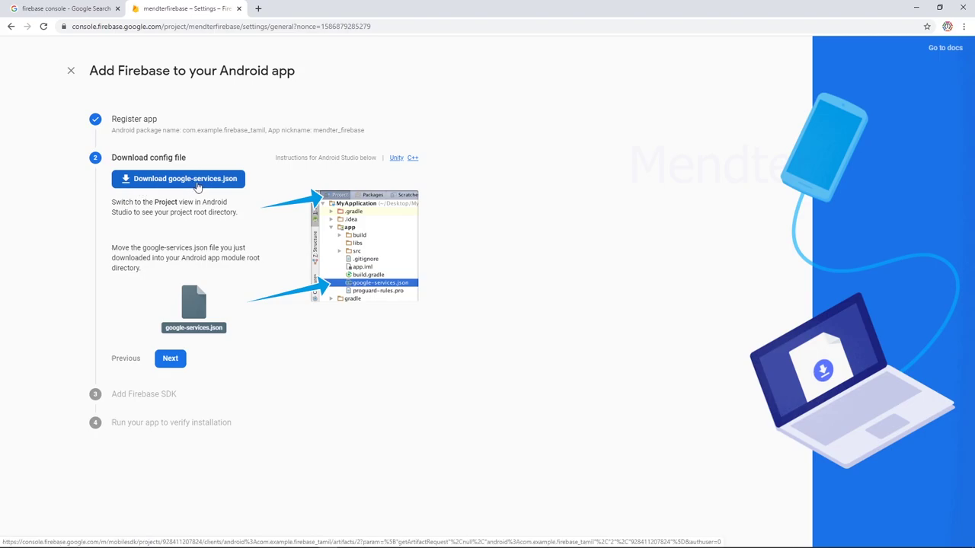
Download google-services.json and bring up the downloaded file's options.
left_click(196, 184)
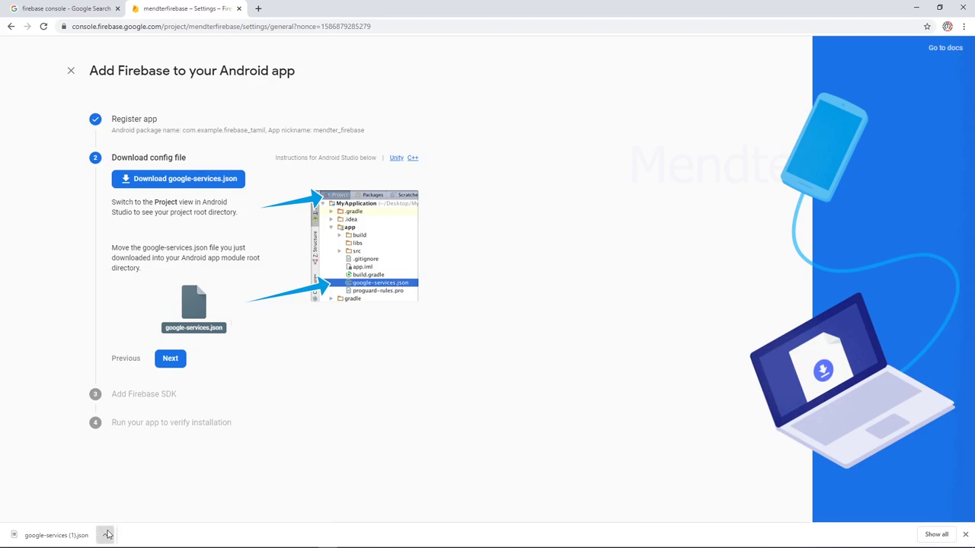
left_click(107, 534)
Copy google-services.json into Mendter_Firebase_Full\firebase_tamil\android\app.
left_click(152, 496)
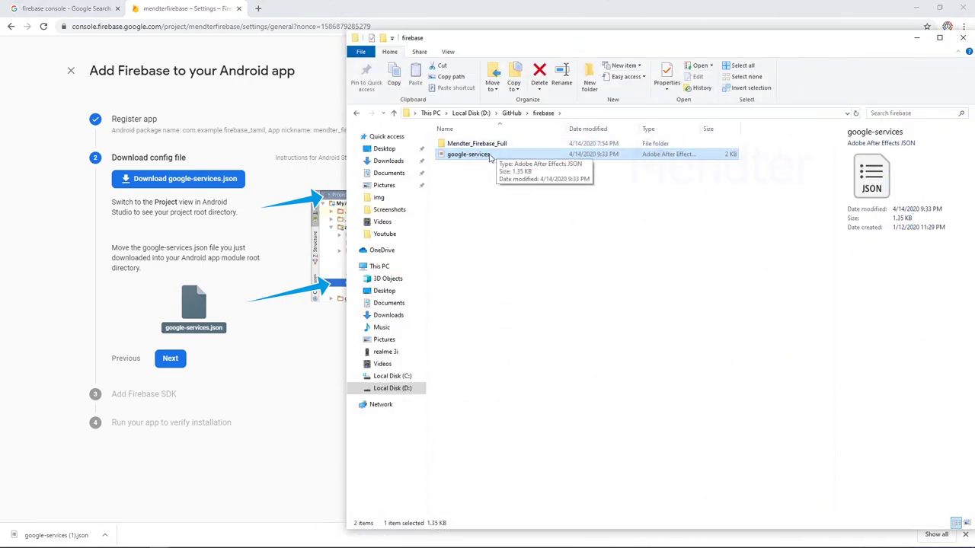
left_click(488, 157)
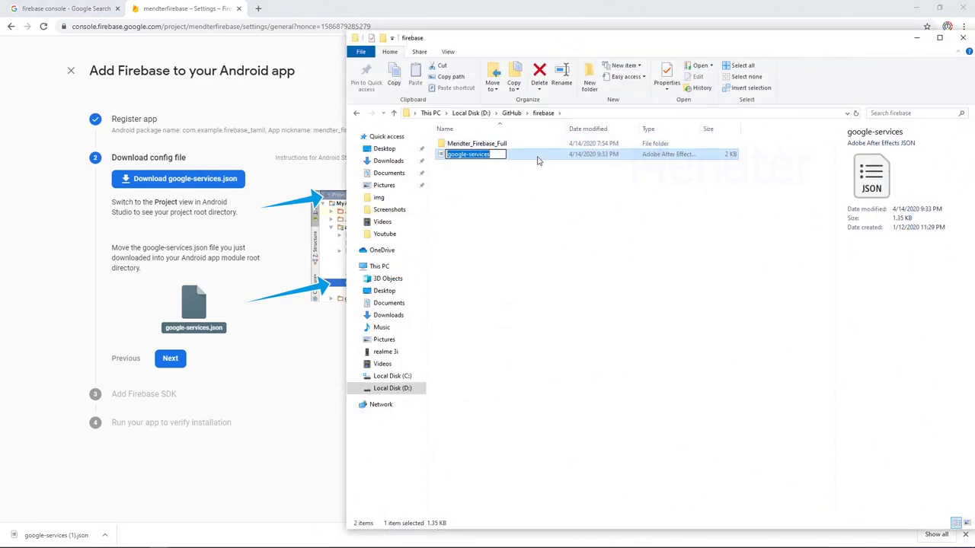
left_click(537, 160)
key("ctrl+c")
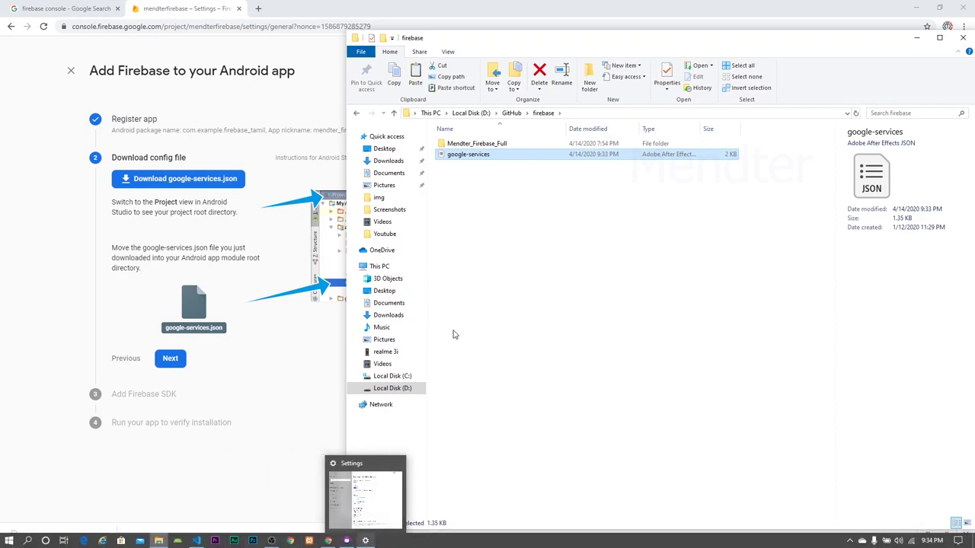
left_click(480, 145)
double_click(480, 145)
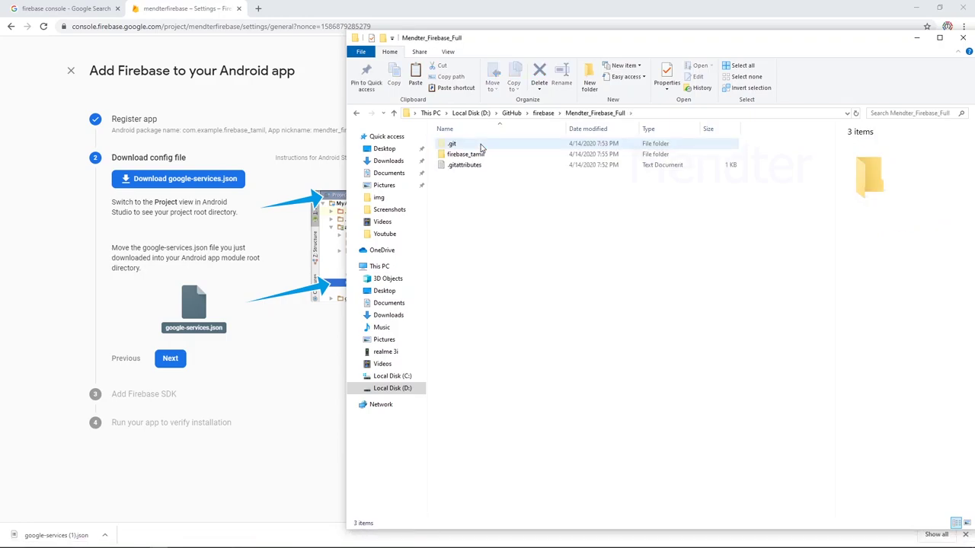
left_click(466, 154)
double_click(467, 153)
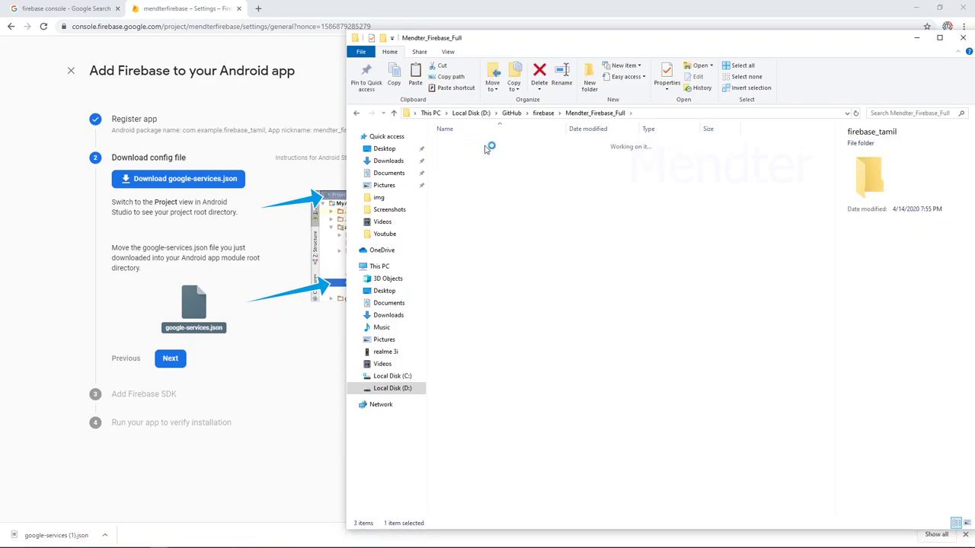
left_click(464, 166)
double_click(464, 166)
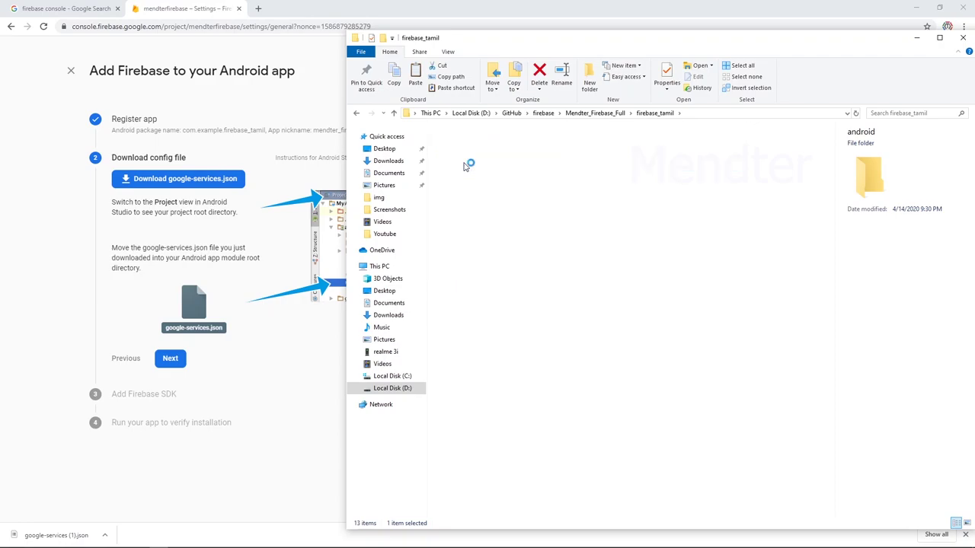
double_click(465, 155)
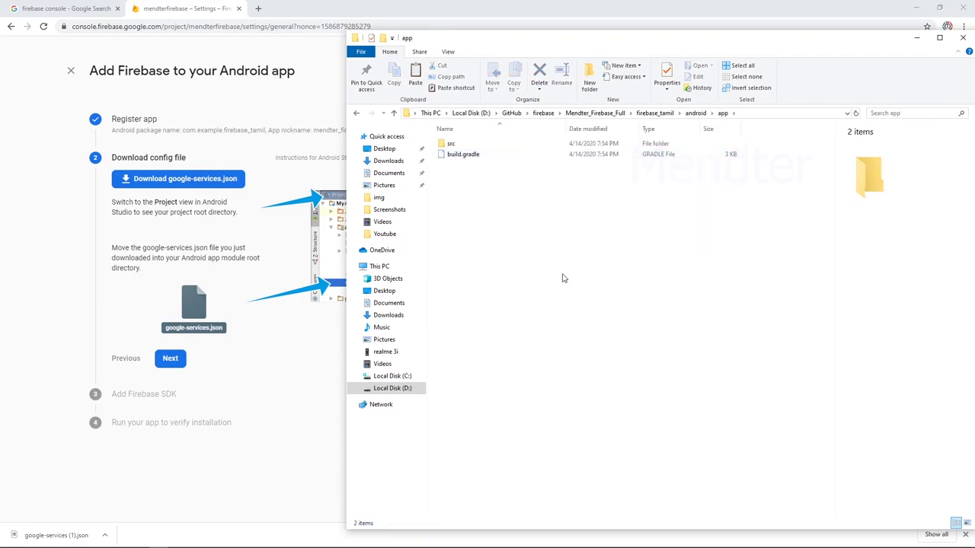
key("ctrl+v")
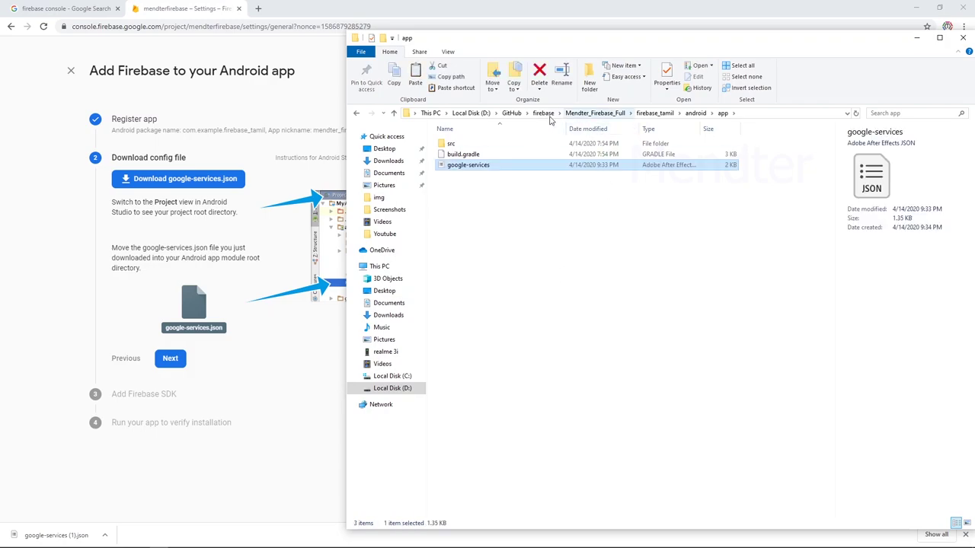
Delete the leftover google-services.json from the firebase folder.
left_click(543, 114)
left_click(459, 154)
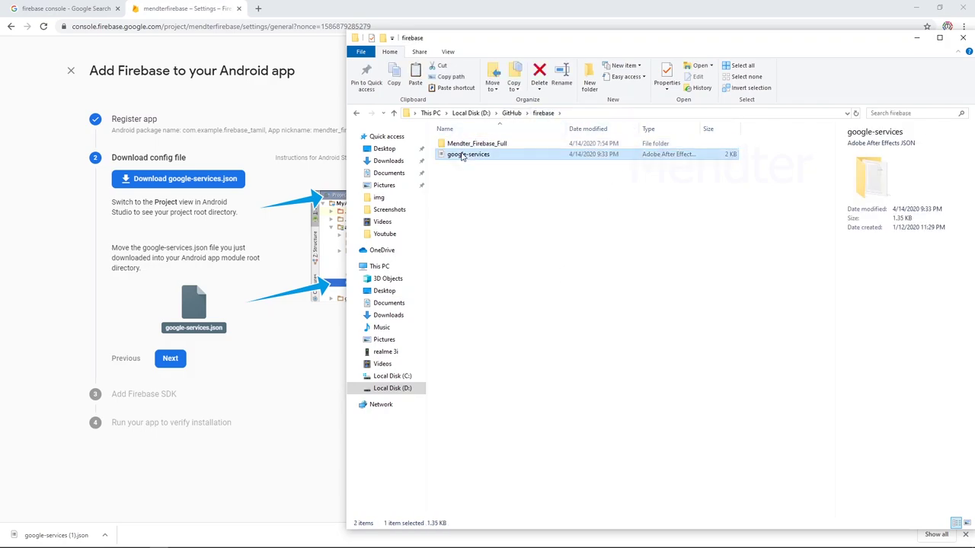
key("Delete")
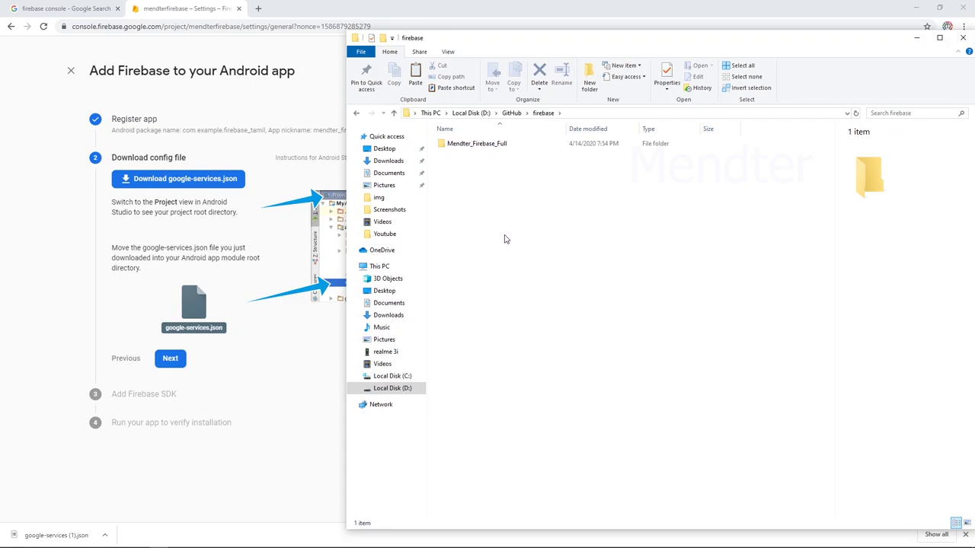
Advance to Add Firebase SDK and copy the google-services classpath line.
left_click(277, 266)
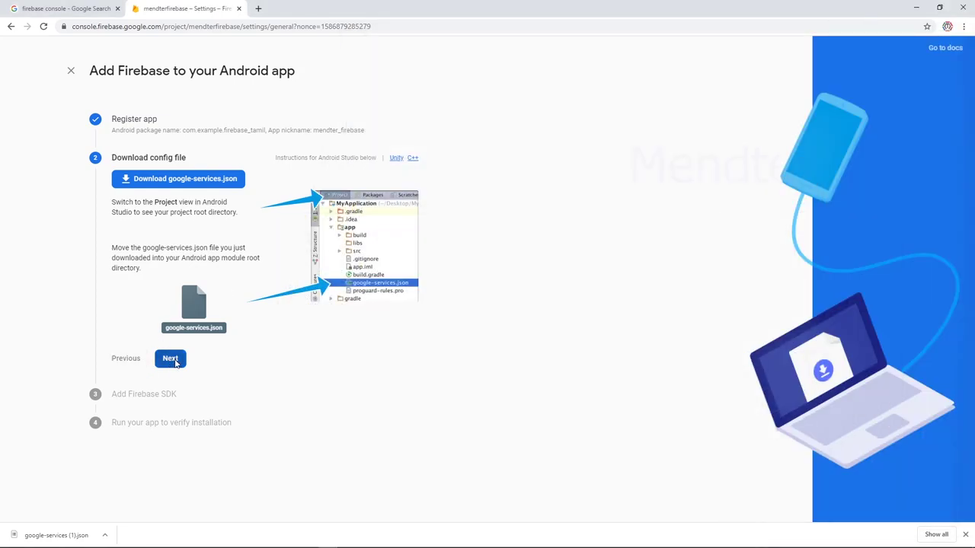
left_click(172, 361)
scroll(196, 261, "down", 2)
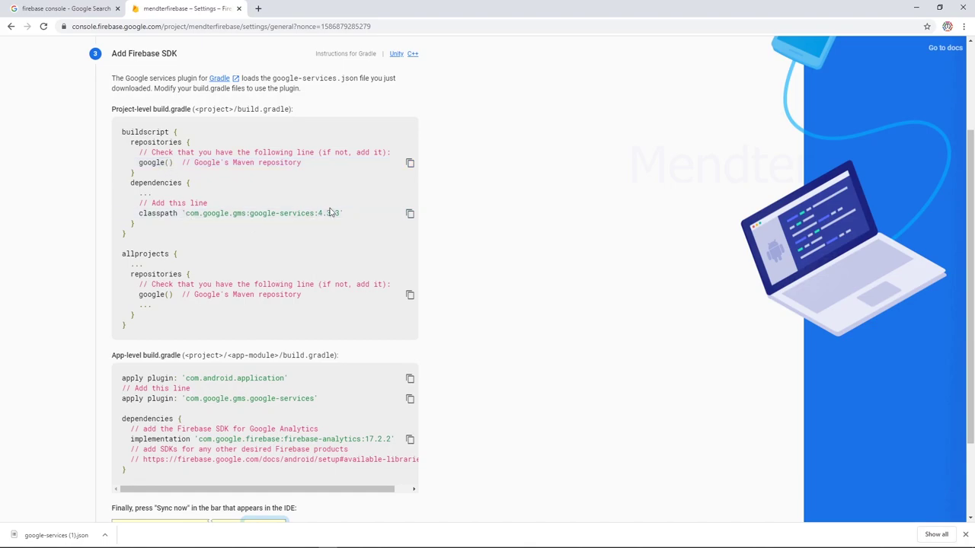
left_click(409, 215)
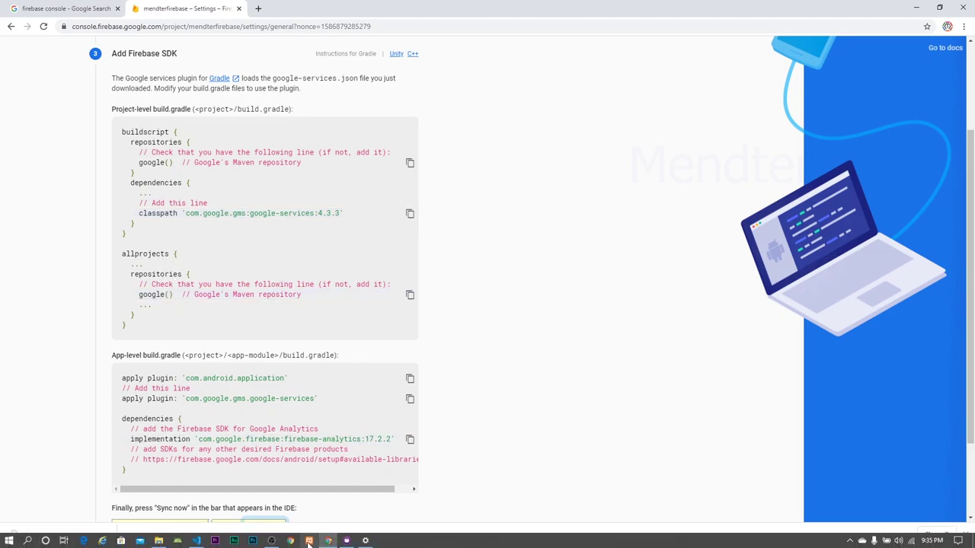
Add the google-services:4.3.3 classpath to android/build.gradle dependencies and save the file.
left_click(200, 541)
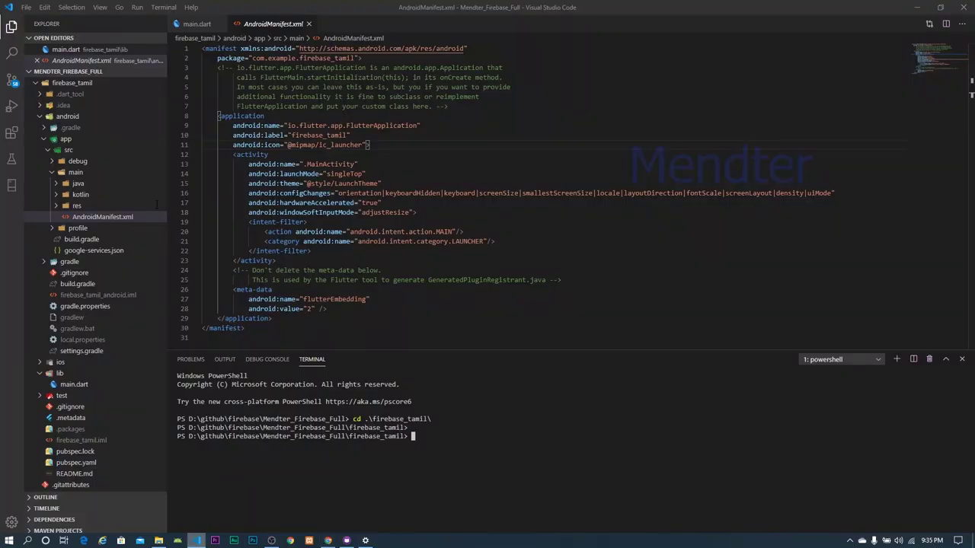
left_click(76, 207)
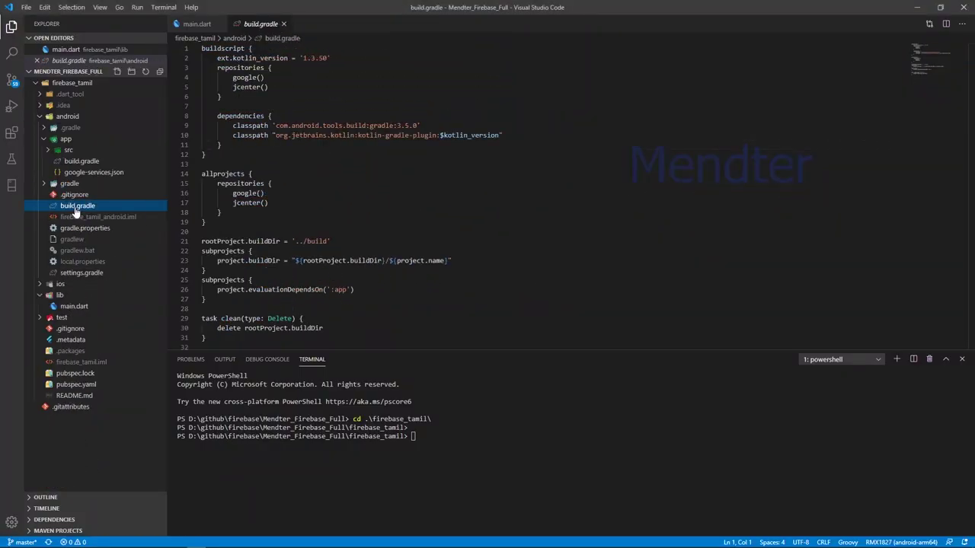
left_click(284, 79)
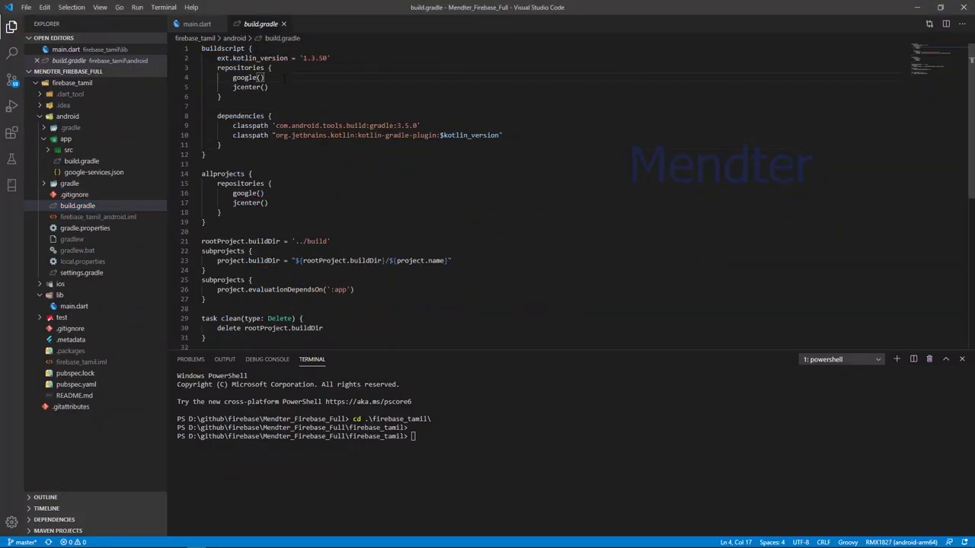
left_click(286, 196)
left_click(538, 134)
key("Return")
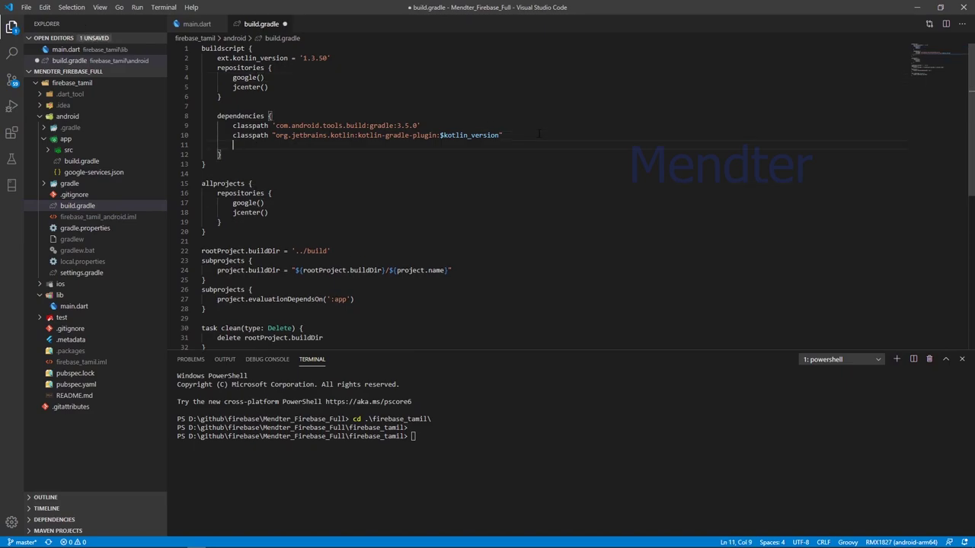
key("ctrl+v")
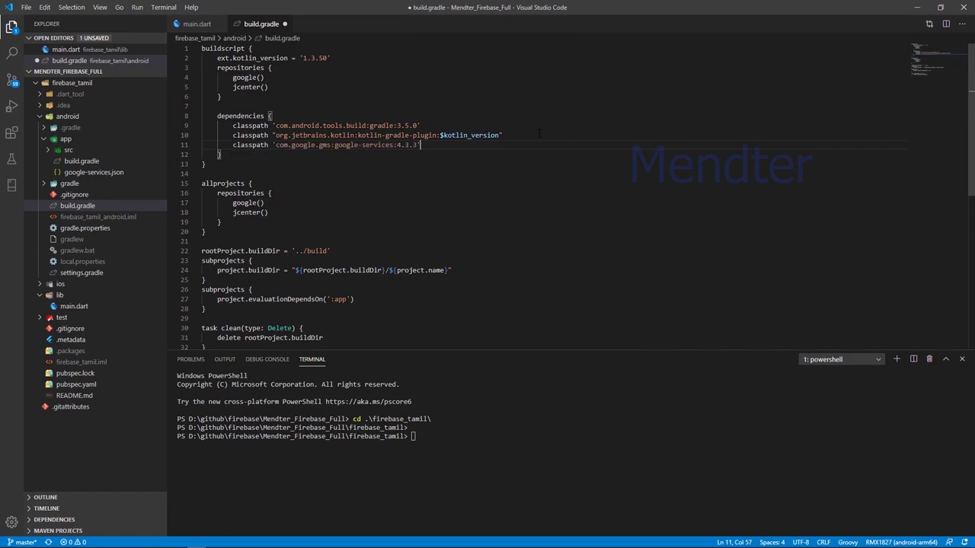
type("s")
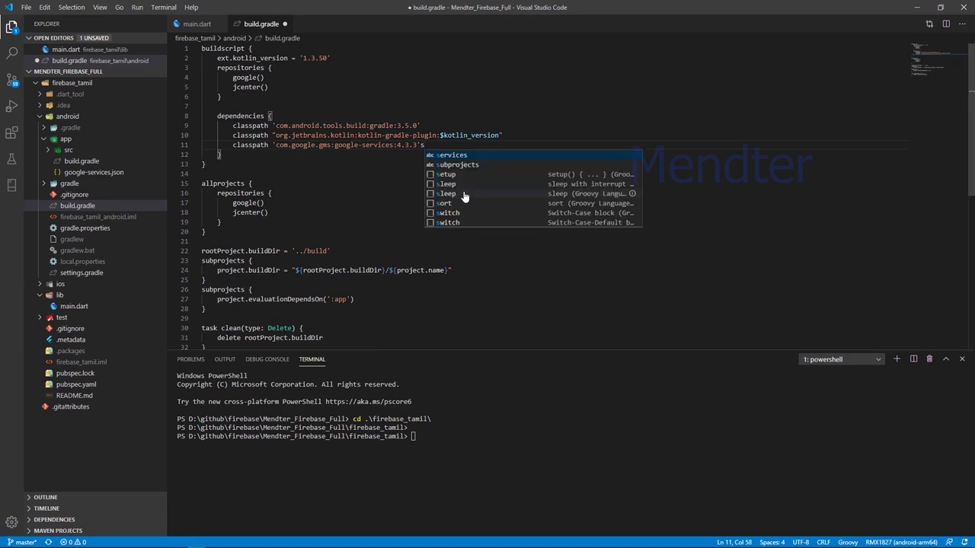
key("BackSpace")
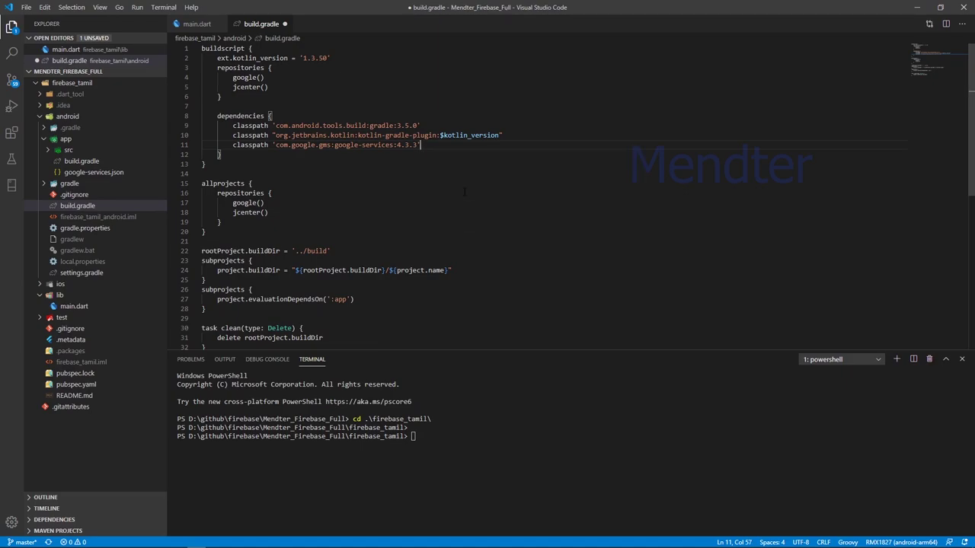
key("ctrl+s")
key("alt+Tab")
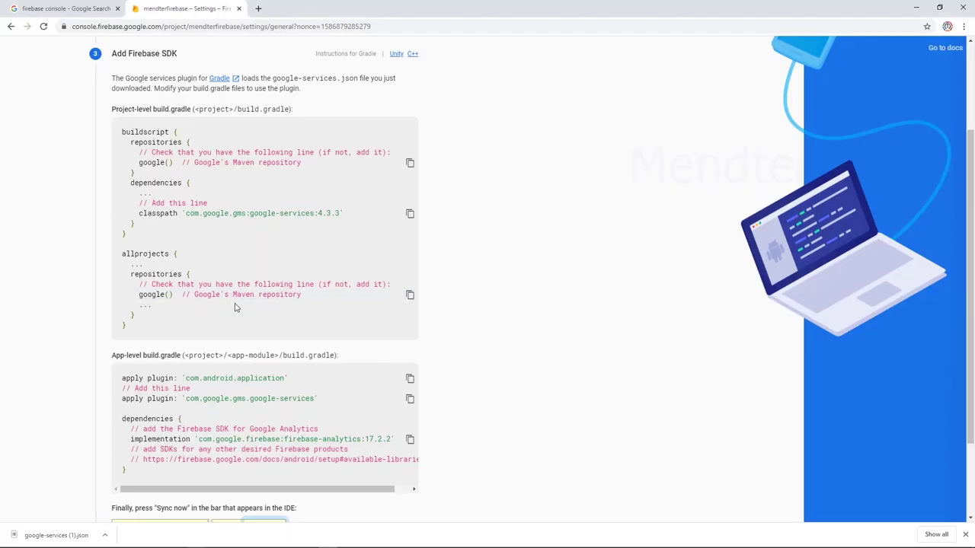
Copy the apply plugin: 'com.google.gms.google-services' line and return to VS Code.
scroll(235, 307, "down", 2)
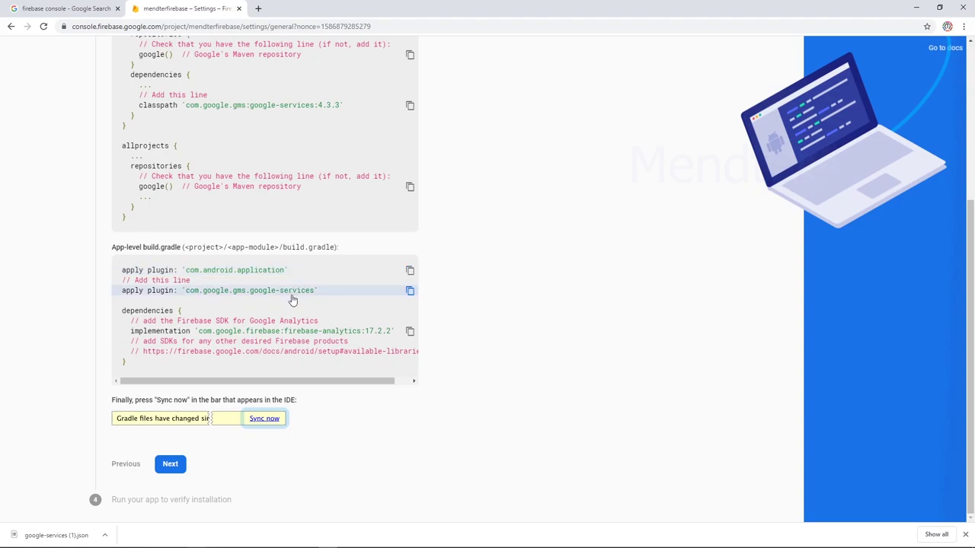
left_click(411, 291)
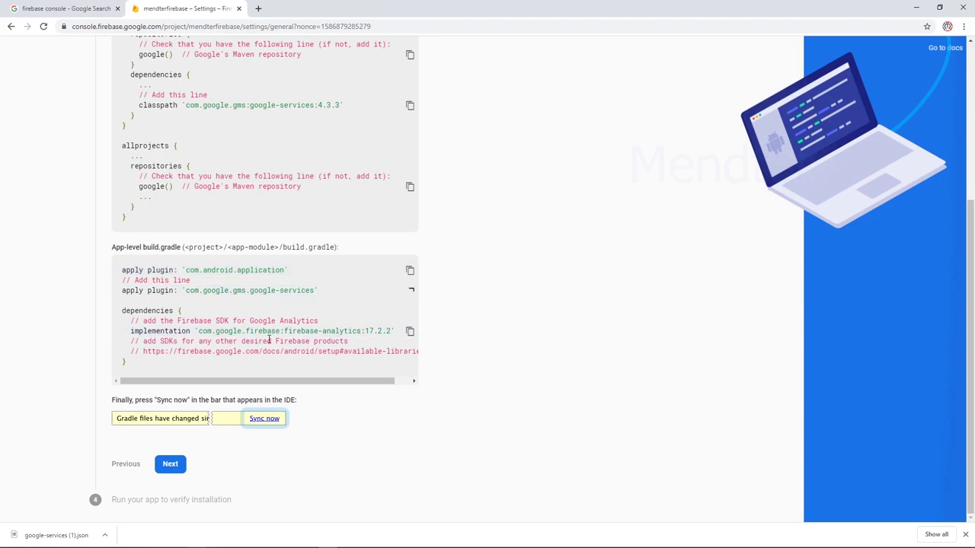
key("alt+Tab")
key("alt+Tab")
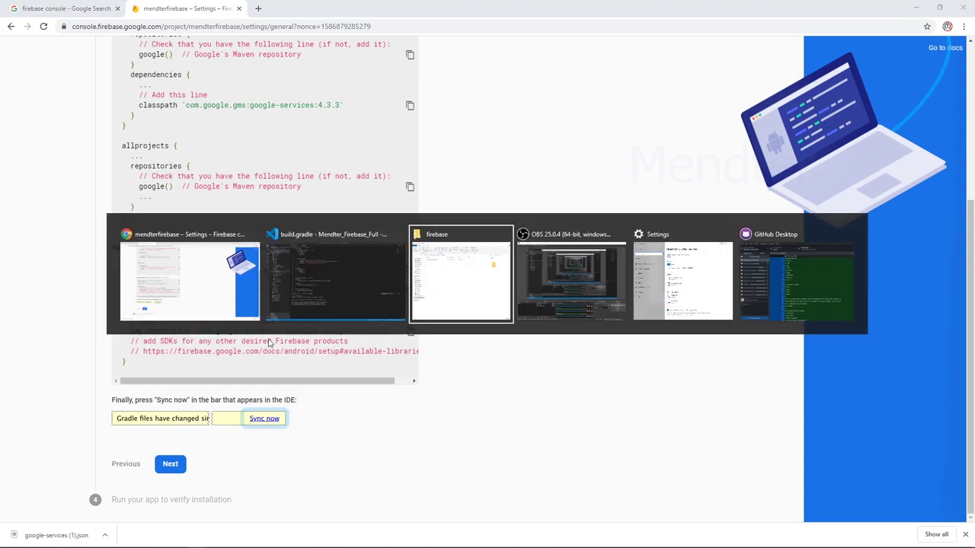
key("alt+Tab")
key("alt+Tab")
key("alt+Tab")
key("alt+Tab")
key("alt+Tab")
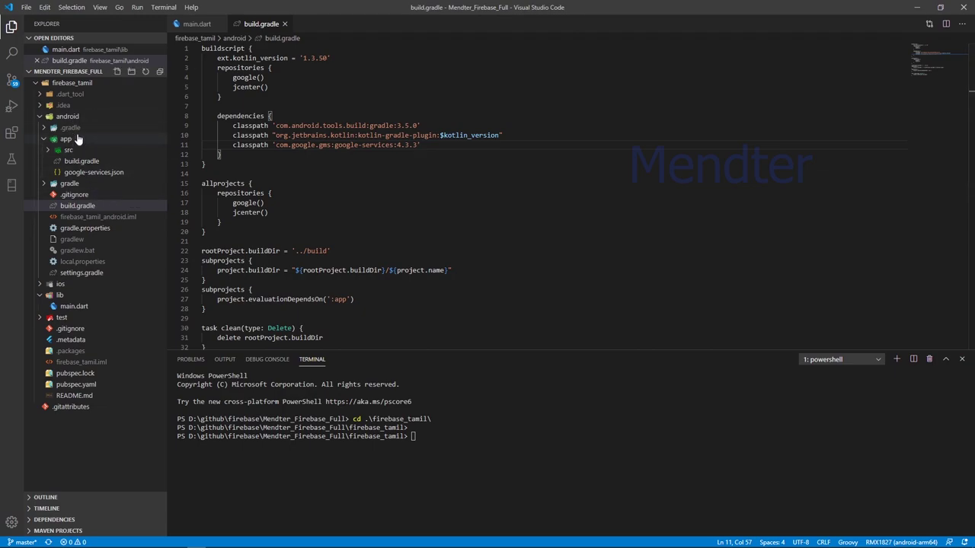
Open android/app/build.gradle from the app folder in the Explorer.
left_click(76, 139)
left_click(77, 139)
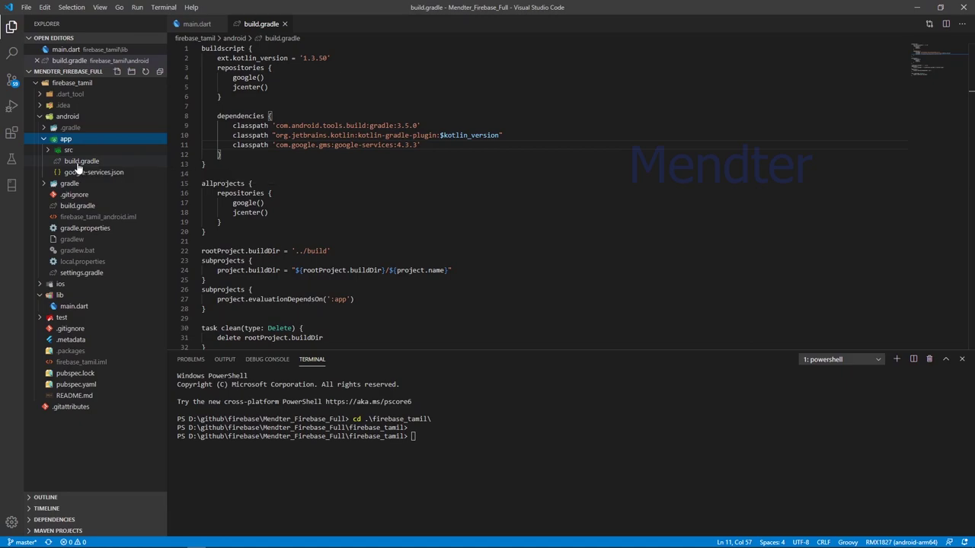
left_click(77, 162)
scroll(390, 151, "down", 4)
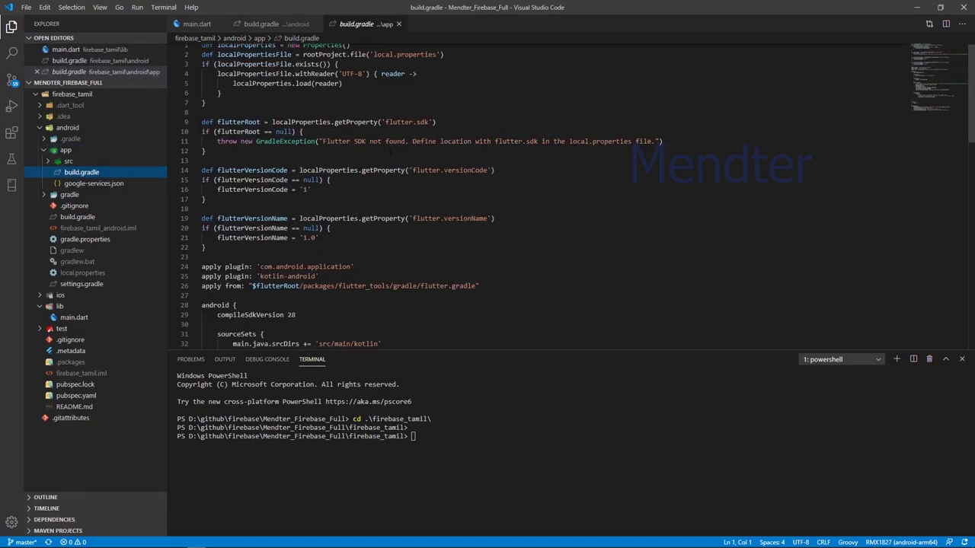
scroll(390, 151, "down", 1)
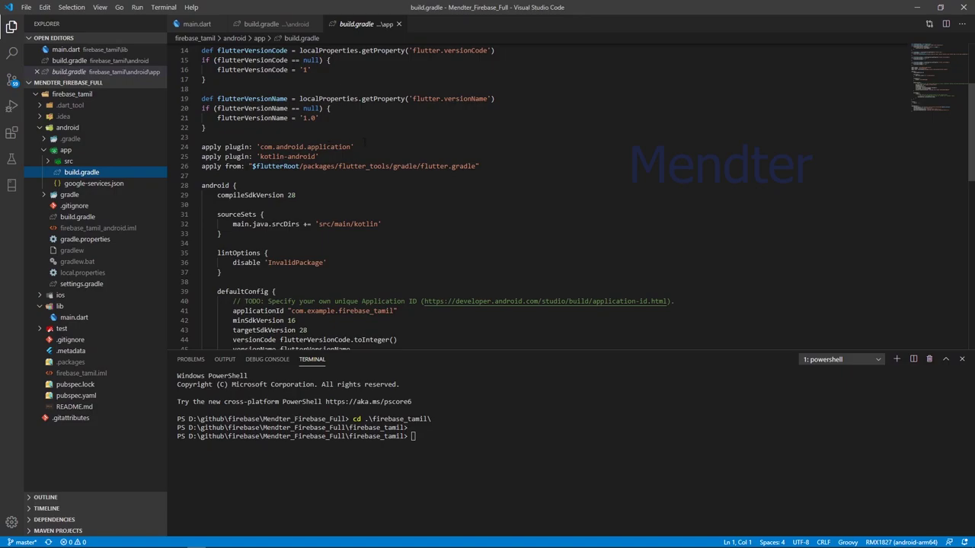
Paste apply plugin: 'com.google.gms.google-services' on a new line after the flutter.gradle apply line.
left_click(376, 139)
left_click(373, 147)
key("alt+Tab")
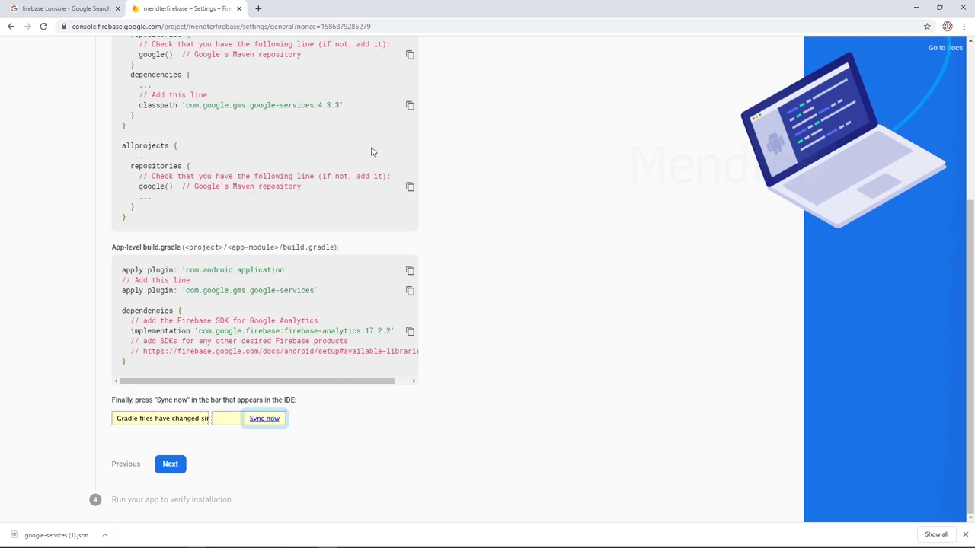
key("alt+Tab")
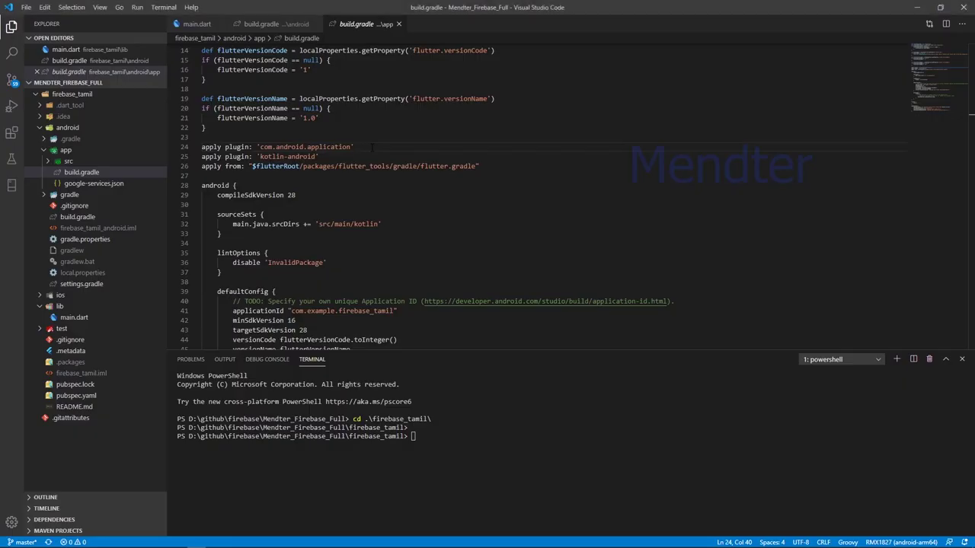
left_click(513, 167)
key("Return")
key("ctrl+v")
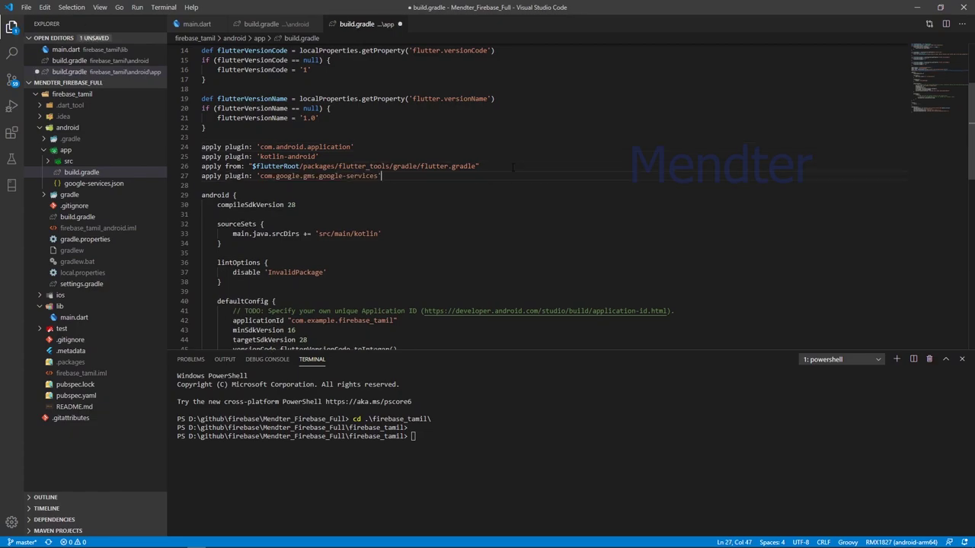
key("alt+Tab")
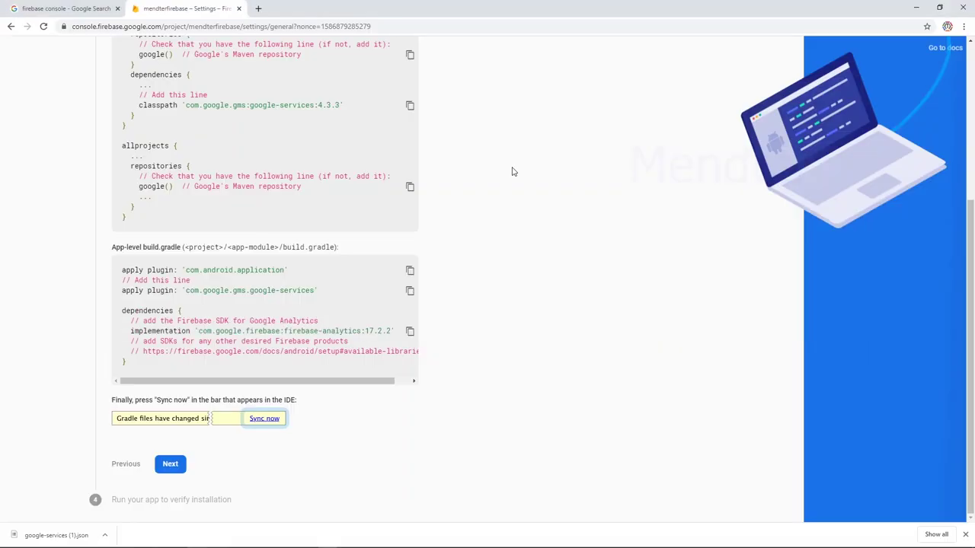
Add the copied firebase-analytics:17.2.2 implementation line to the end of dependencies and save build.gradle.
left_click(408, 332)
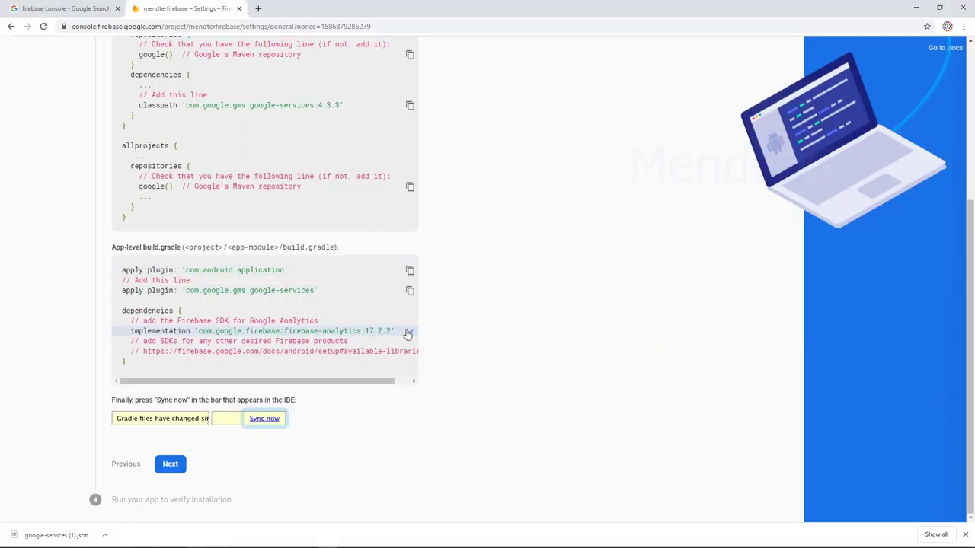
key("alt+Tab")
scroll(407, 329, "down", 10)
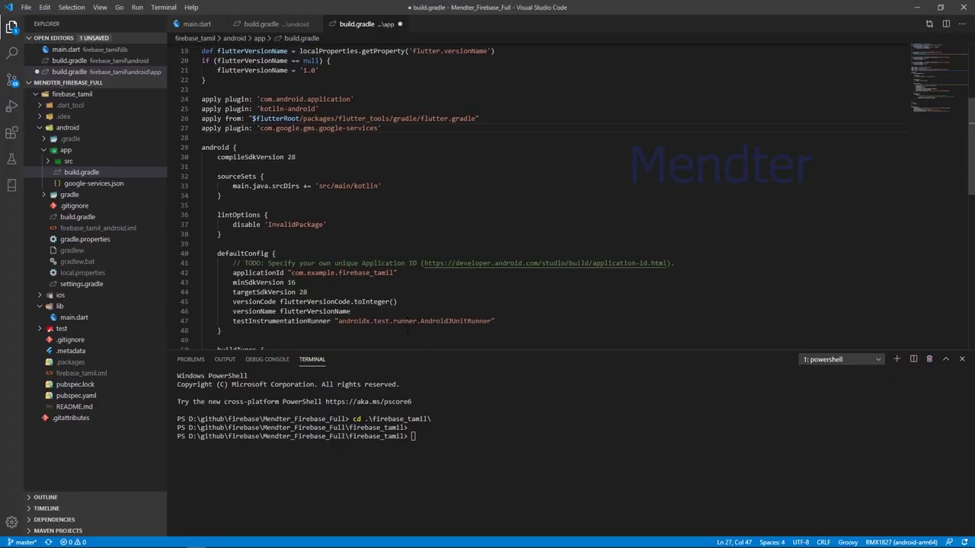
scroll(408, 329, "down", 1)
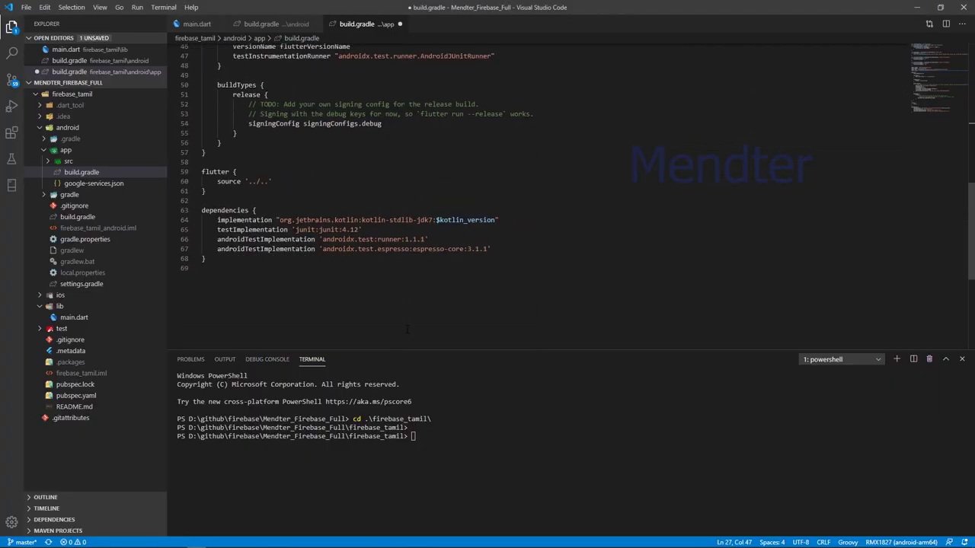
left_click(515, 249)
key("Return")
key("ctrl+v")
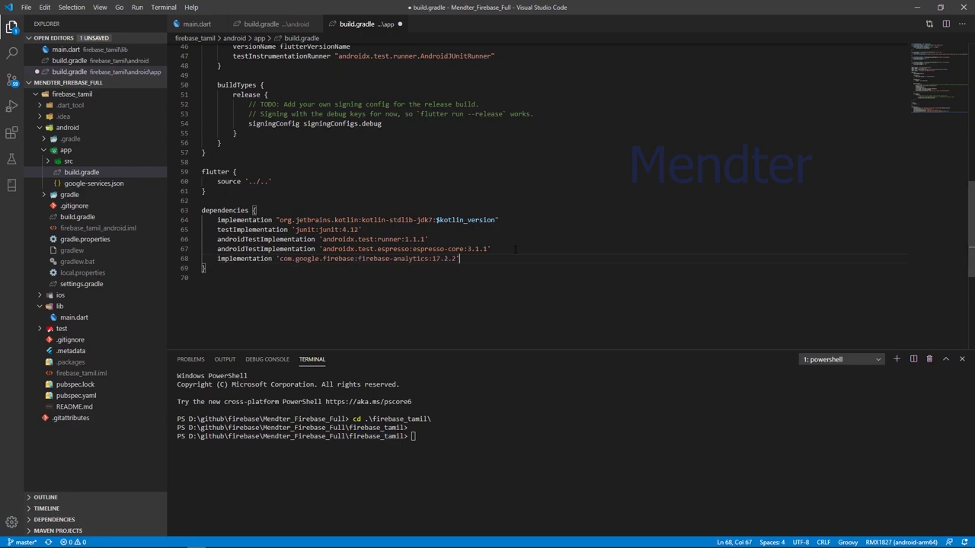
key("ctrl+s")
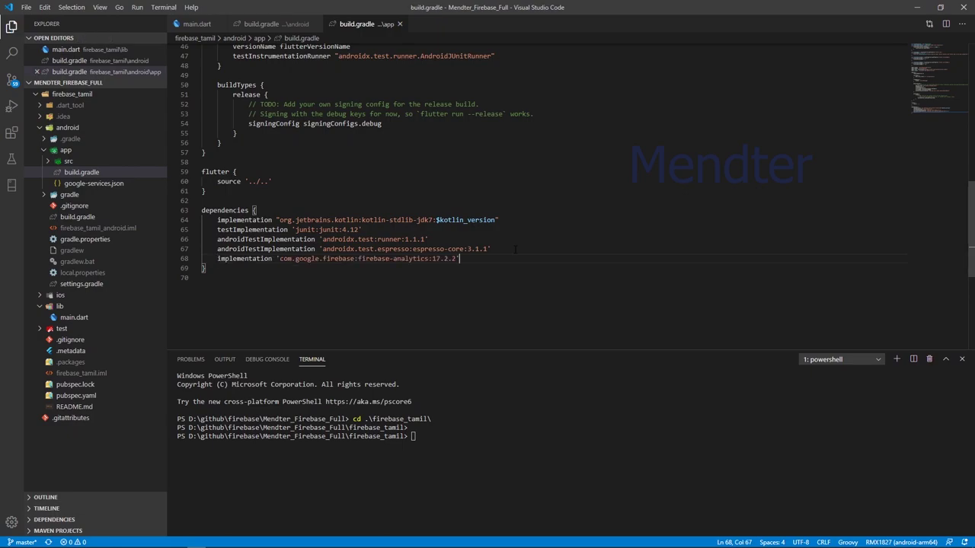
key("alt+Tab")
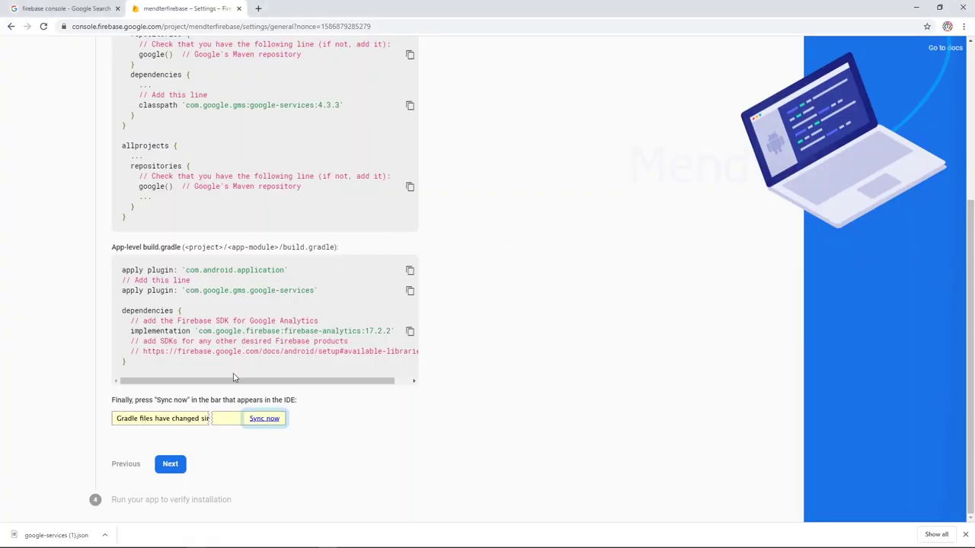
Move the Firebase wizard to the verification step and start the Flutter app with F5.
left_click(172, 466)
left_click(171, 466)
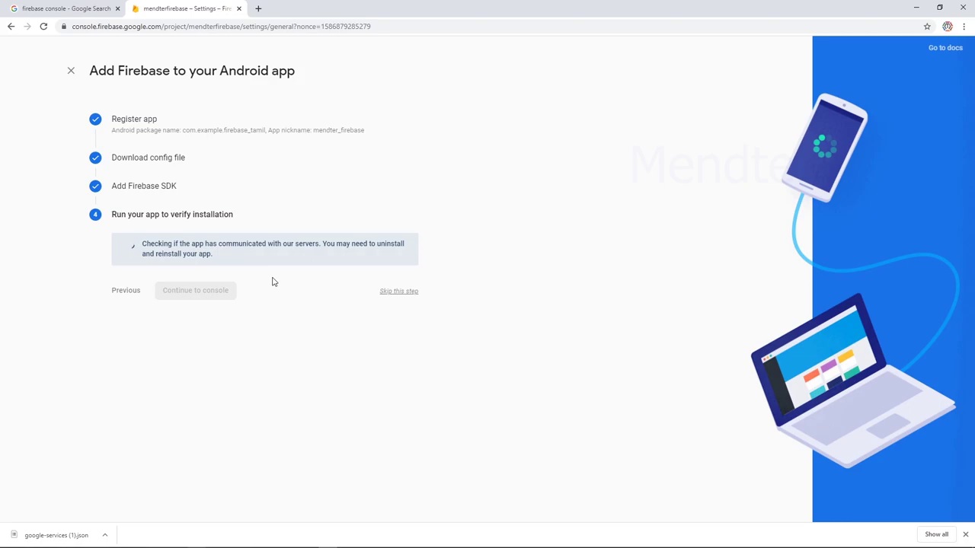
key("alt+Tab")
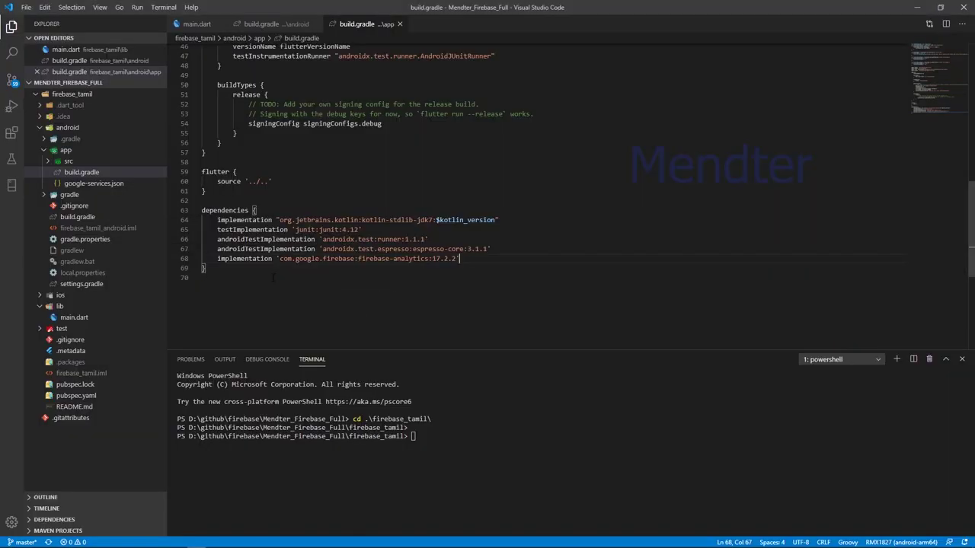
left_click(529, 145)
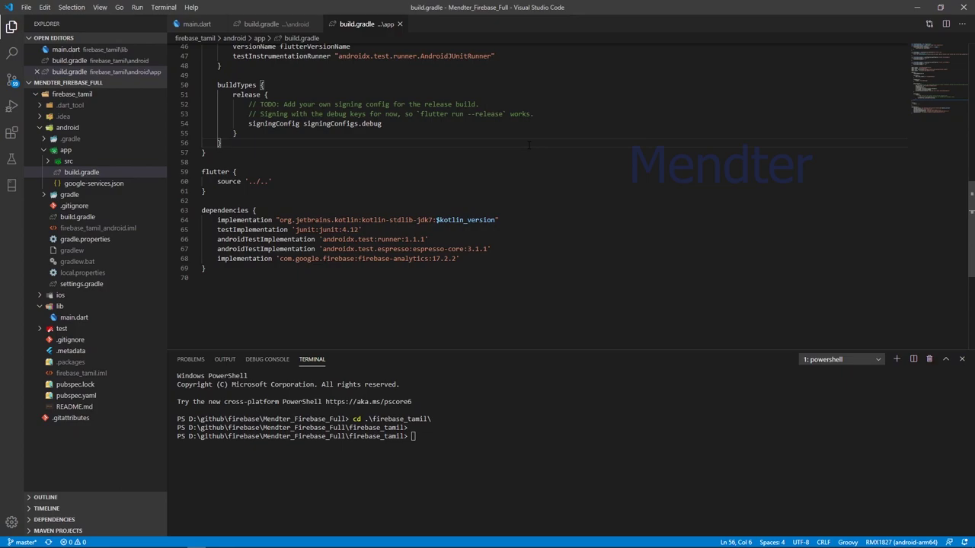
key("F5")
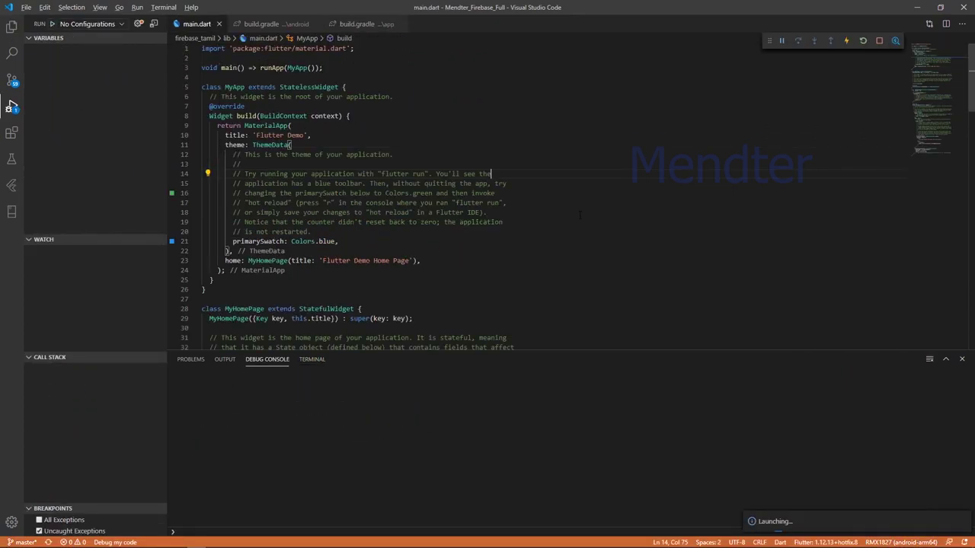
Let the debug build launch the app until Firebase confirms it was successfully added.
key("alt+Tab")
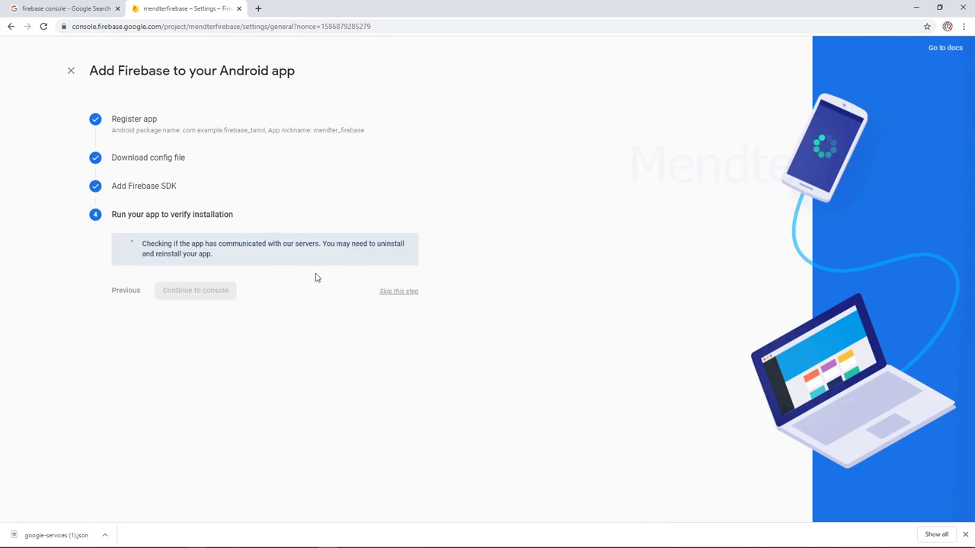
key("alt+Tab")
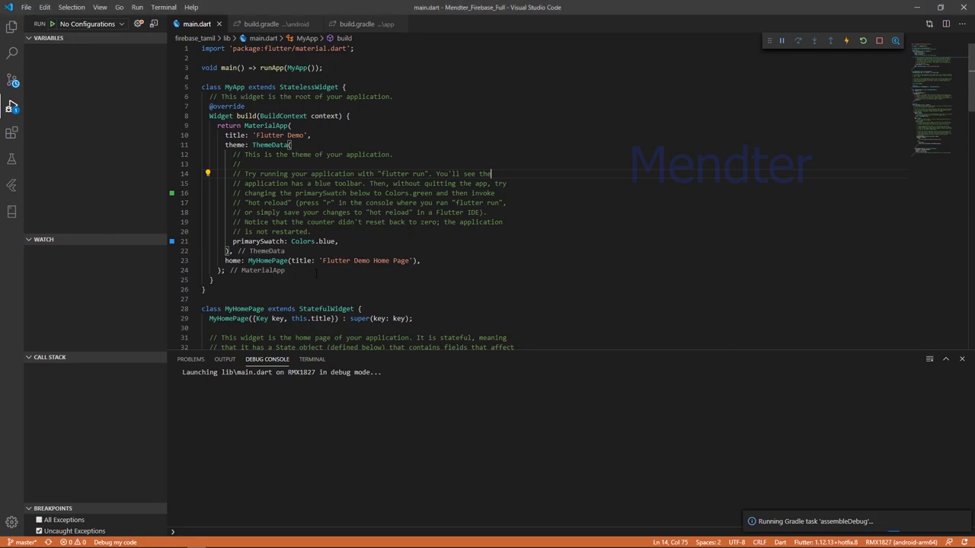
key("alt+Tab")
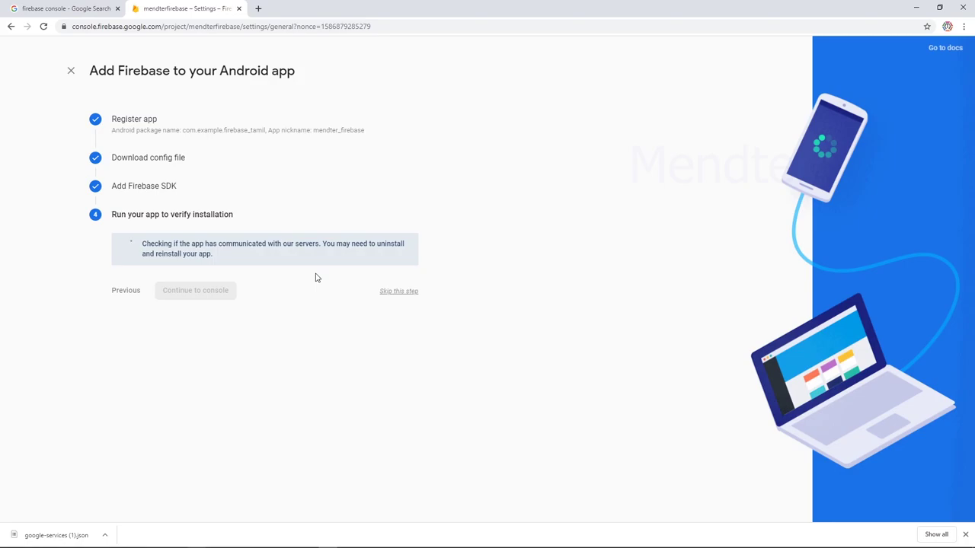
key("alt+Tab")
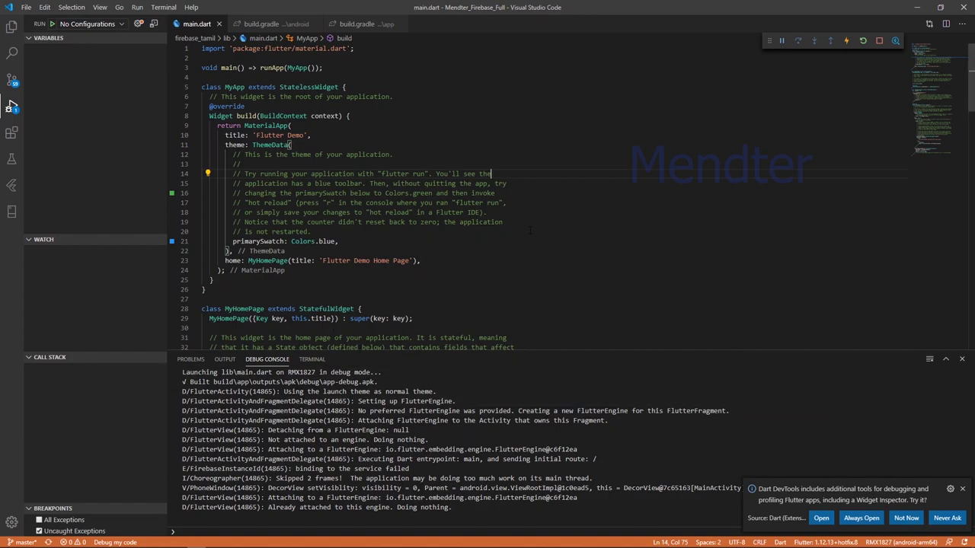
key("alt+Tab")
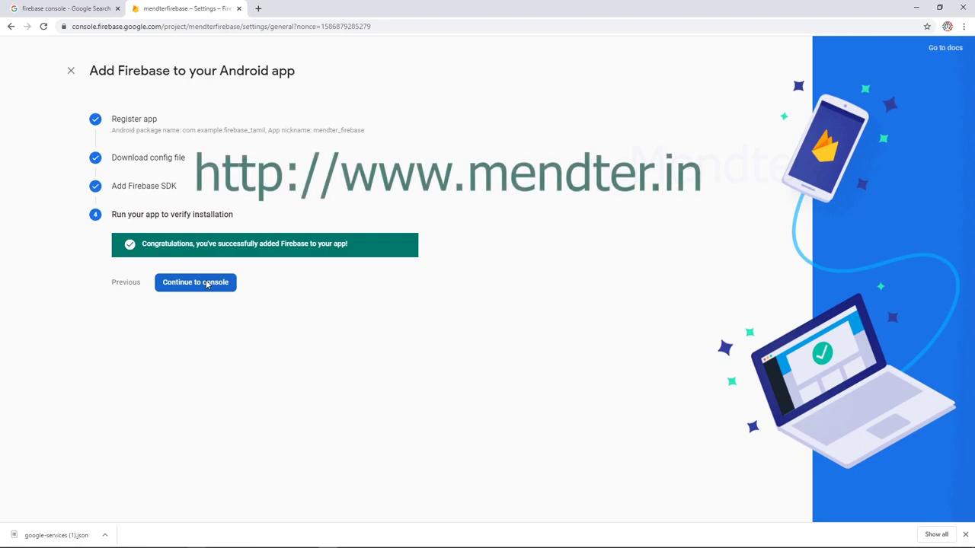
Choose Continue to console to leave the Add Firebase wizard.
left_click(195, 282)
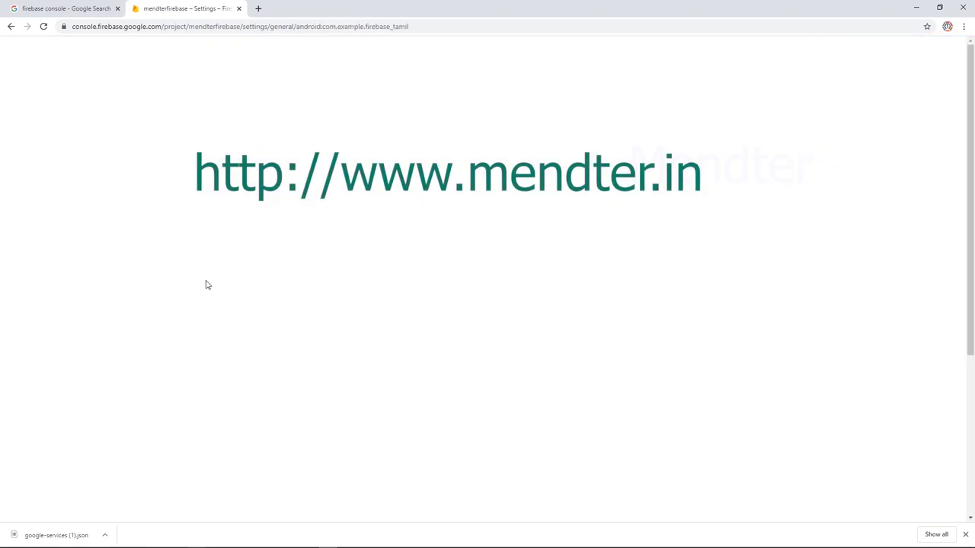